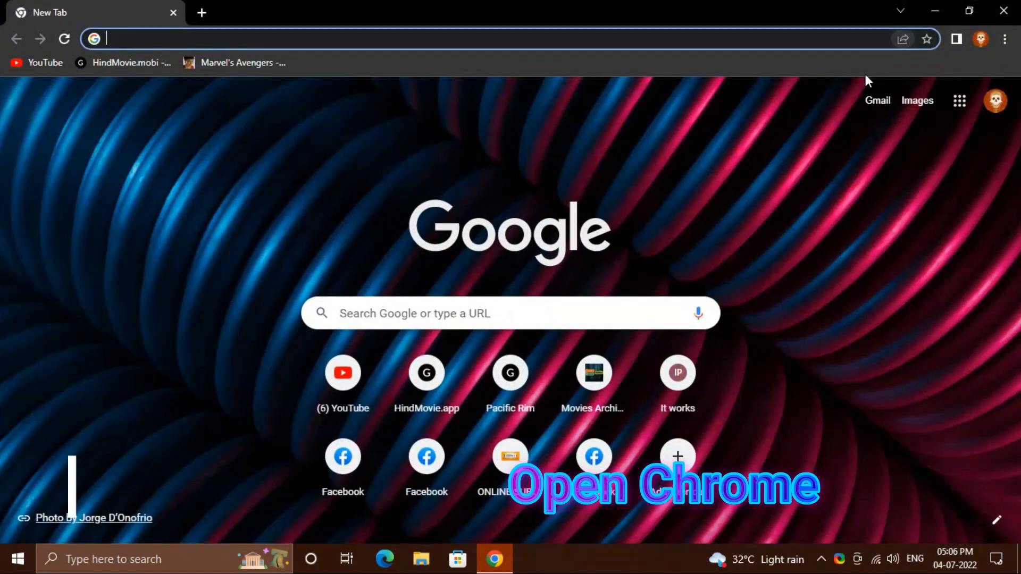
- Search Google for "parrot os" and open the official Parrot Security website
{"action": "left_click", "coordinate": [561, 314]}
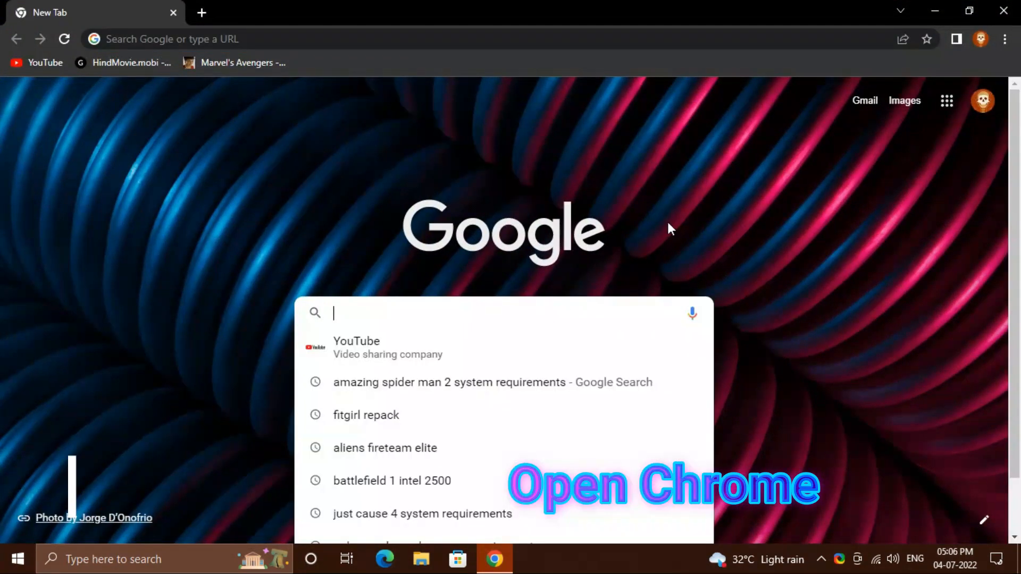
{"action": "type", "text": "p"}
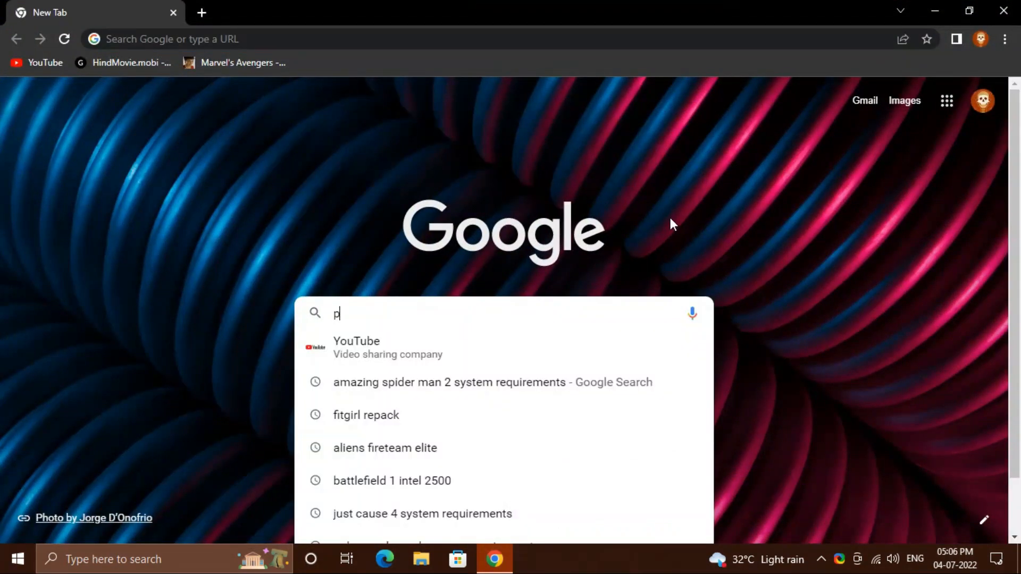
{"action": "type", "text": "arrot os"}
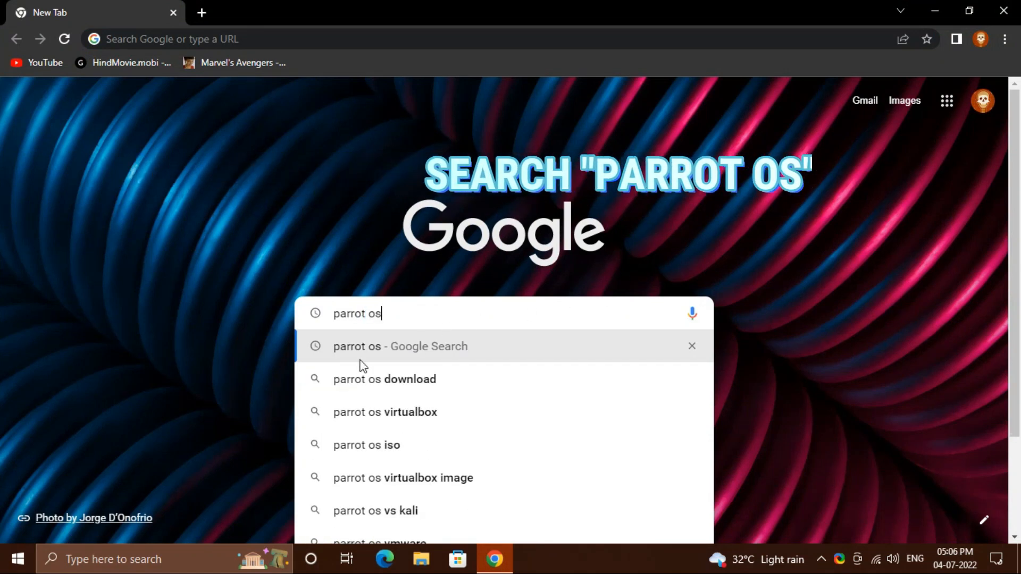
{"action": "left_click", "coordinate": [362, 346]}
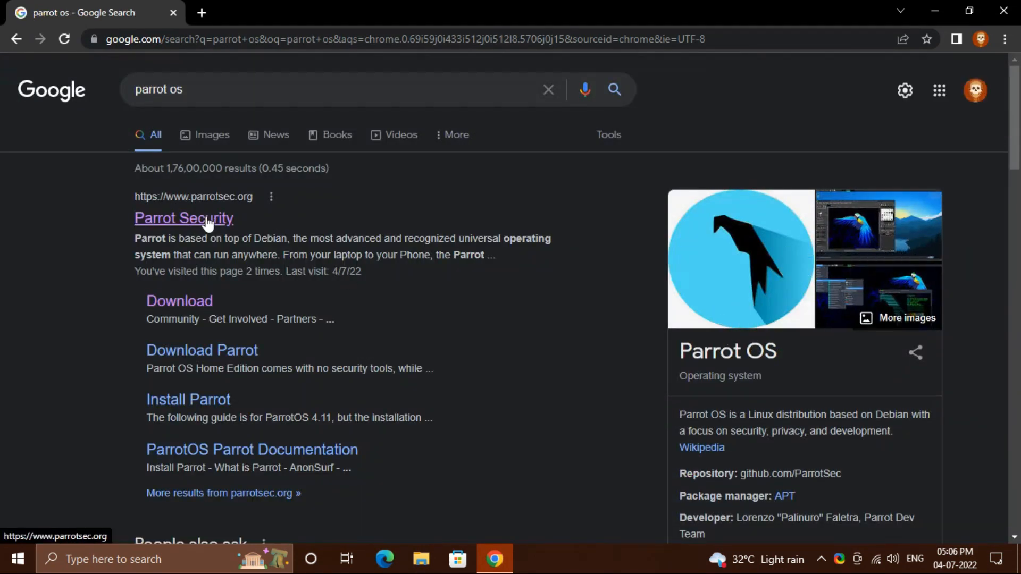
{"action": "left_click", "coordinate": [207, 219]}
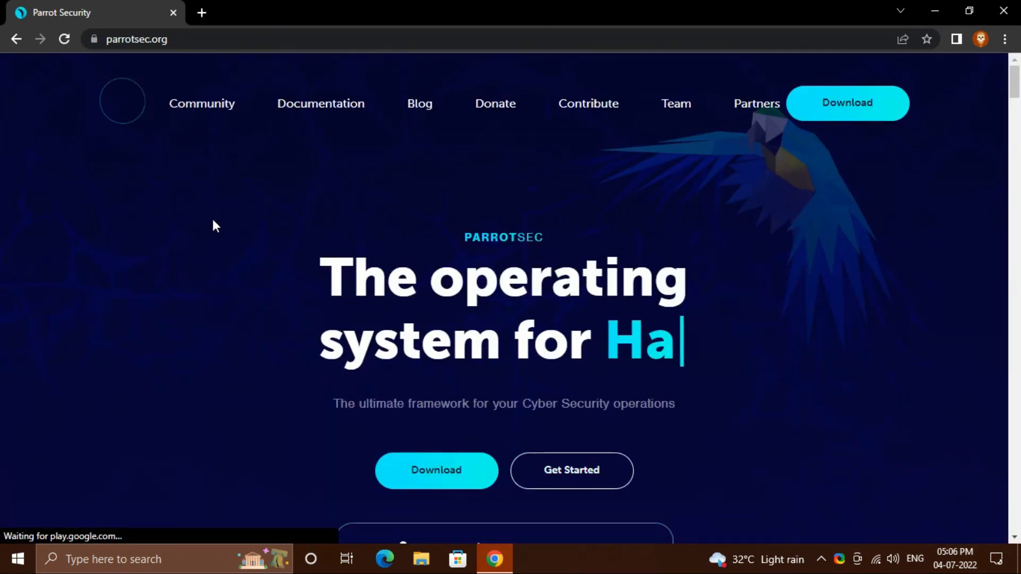
- Go to the Parrot download page and start downloading the Home Edition 5.0.1 ISO
{"action": "scroll", "coordinate": [365, 207], "scroll_direction": "down", "scroll_amount": 2}
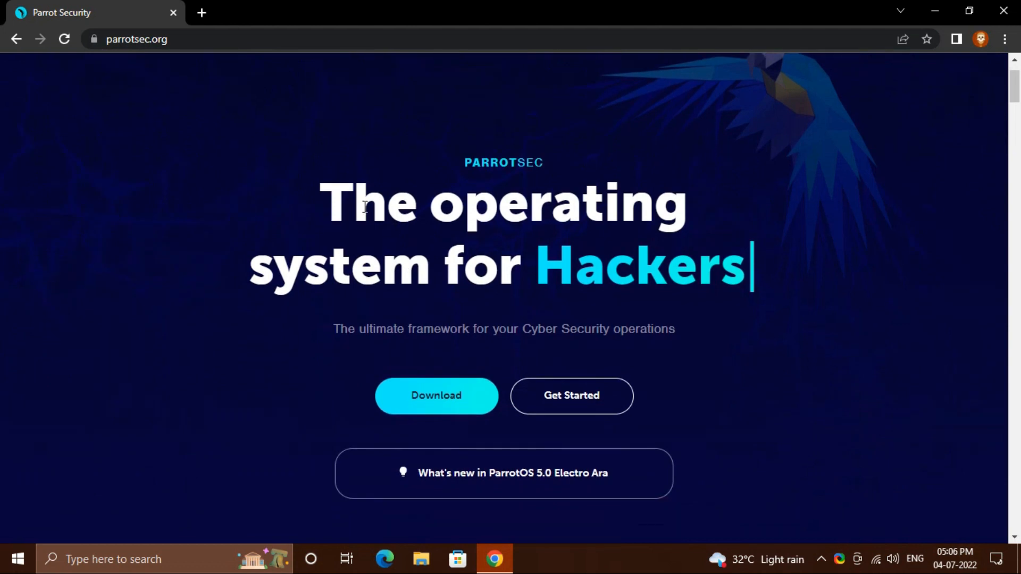
{"action": "left_click_drag", "start_coordinate": [350, 208], "coordinate": [892, 275]}
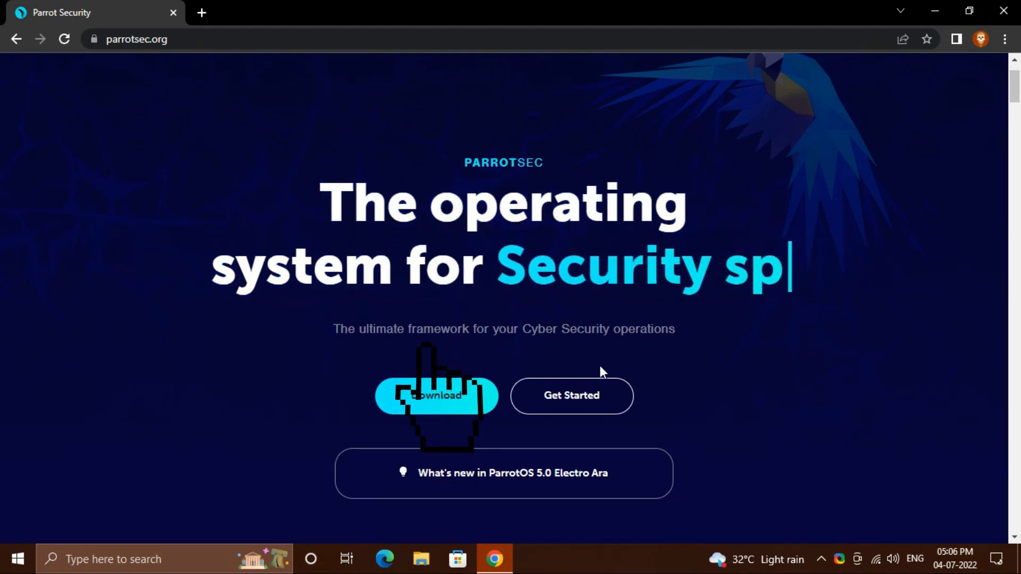
{"action": "left_click", "coordinate": [426, 390]}
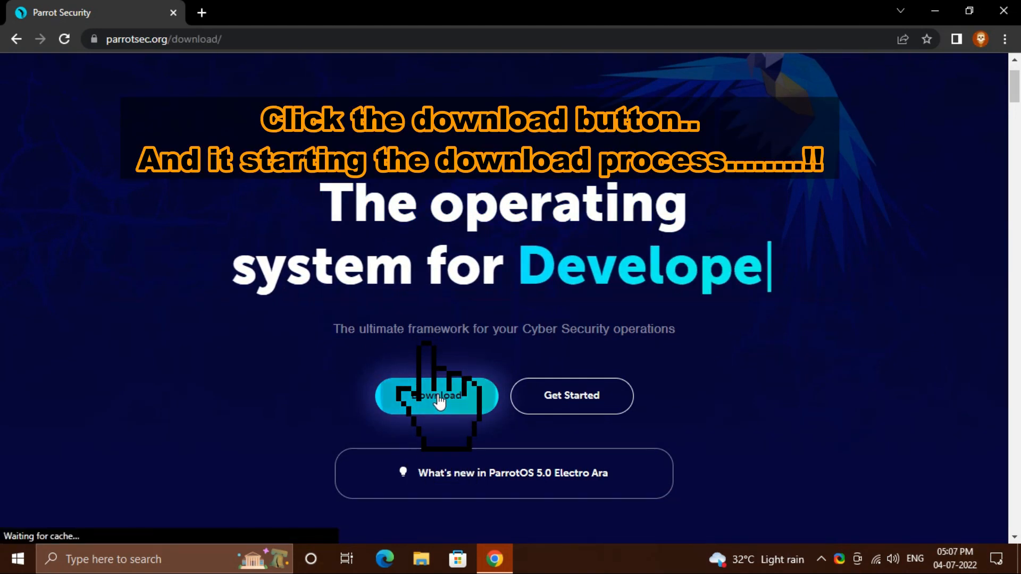
{"action": "scroll", "coordinate": [452, 383], "scroll_direction": "down", "scroll_amount": 4}
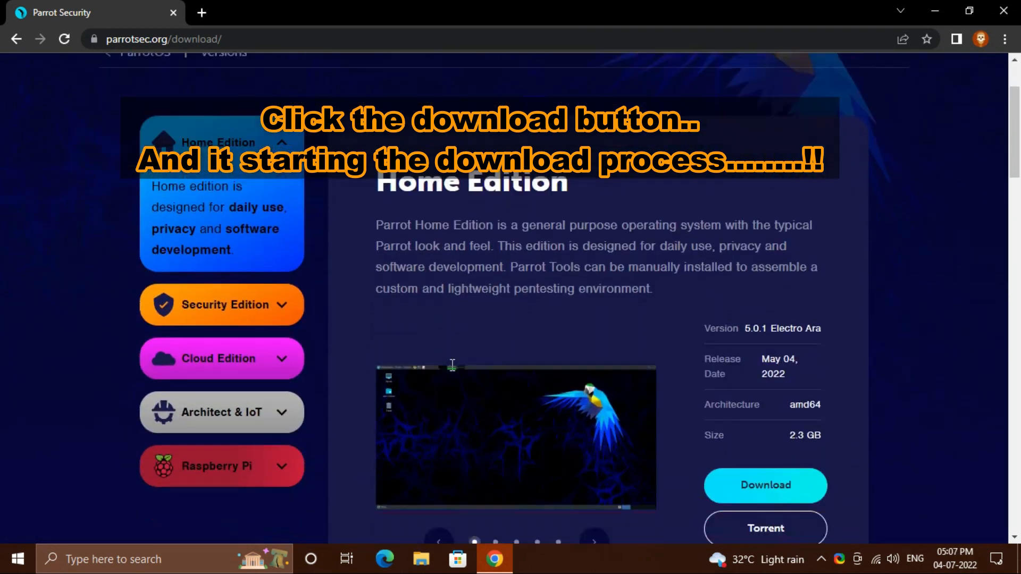
{"action": "left_click", "coordinate": [596, 439]}
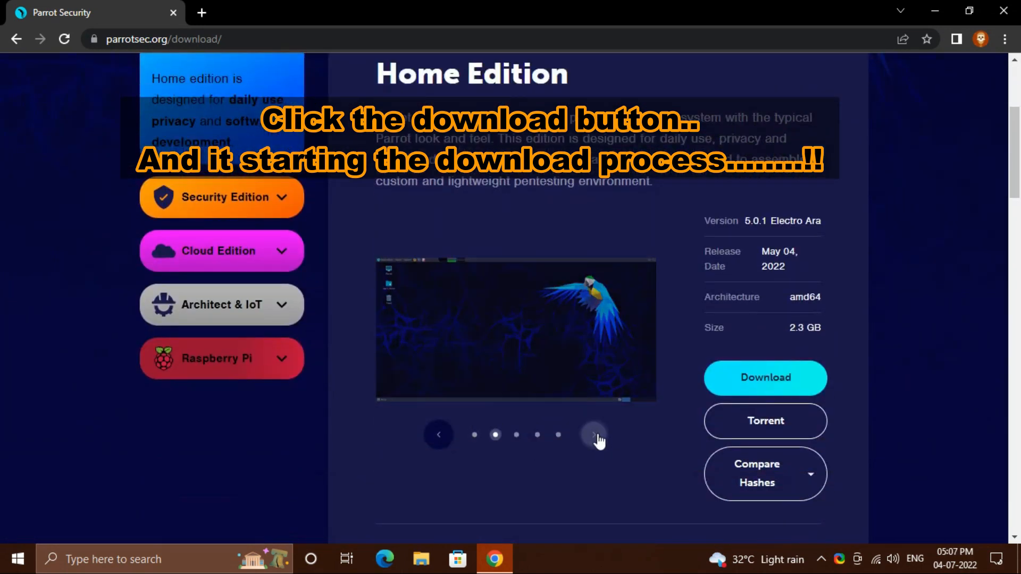
{"action": "left_click", "coordinate": [597, 439]}
{"action": "left_click", "coordinate": [597, 440]}
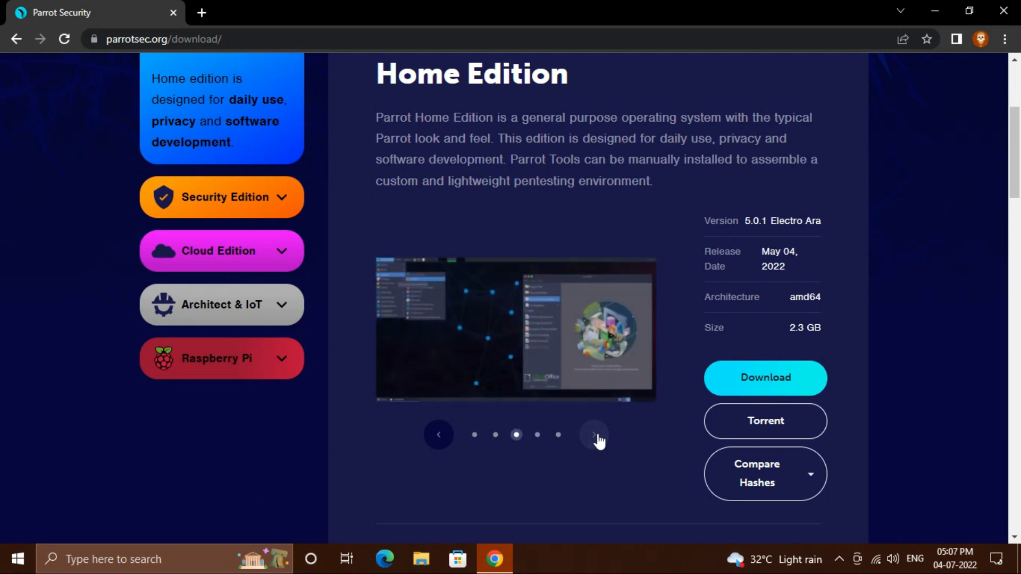
{"action": "left_click", "coordinate": [747, 380]}
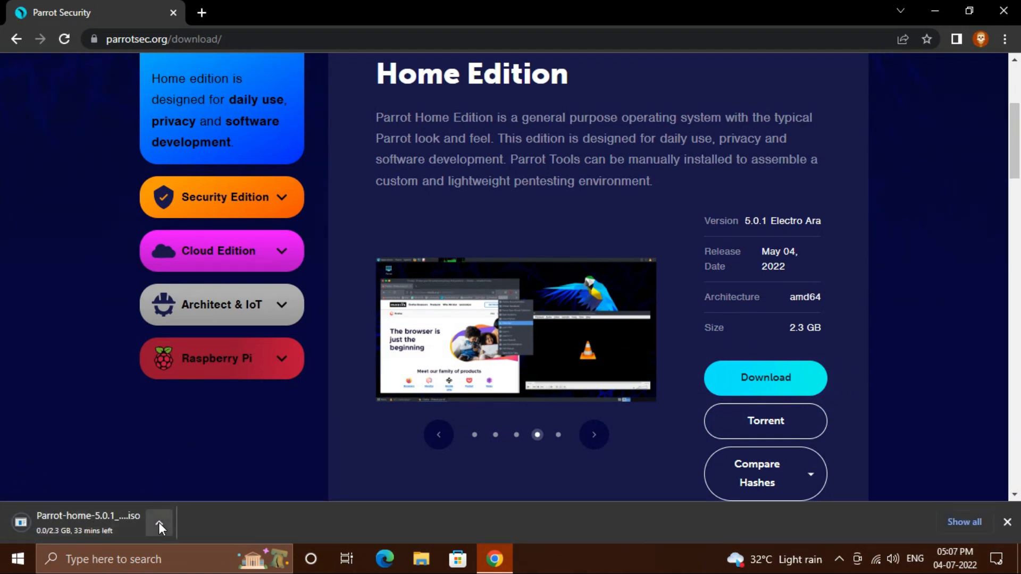
- Cancel the running Parrot-home-5.0.1_amd64 (1).iso download, remove it from the download history and close the browser
{"action": "left_click", "coordinate": [159, 522]}
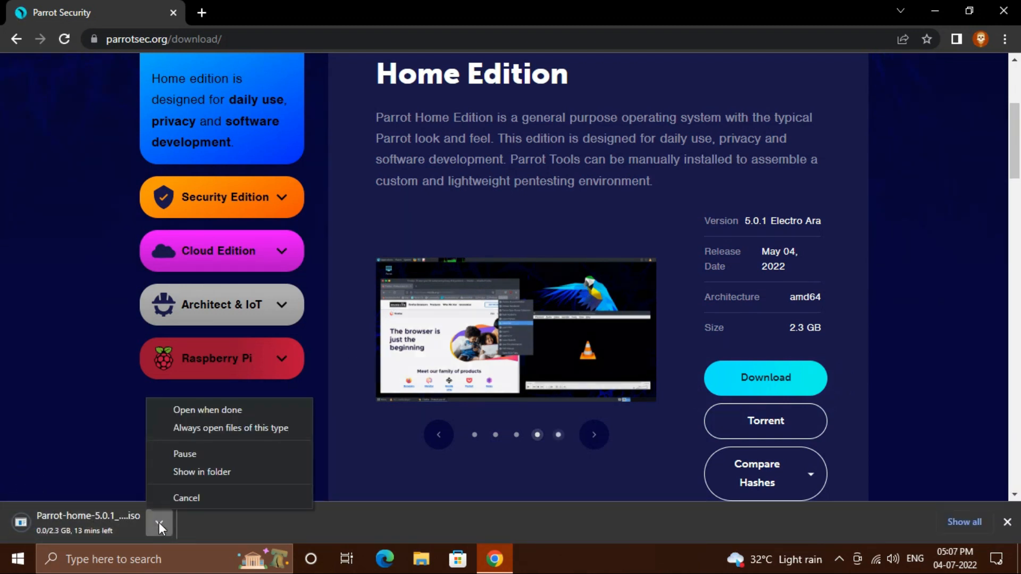
{"action": "left_click", "coordinate": [158, 522]}
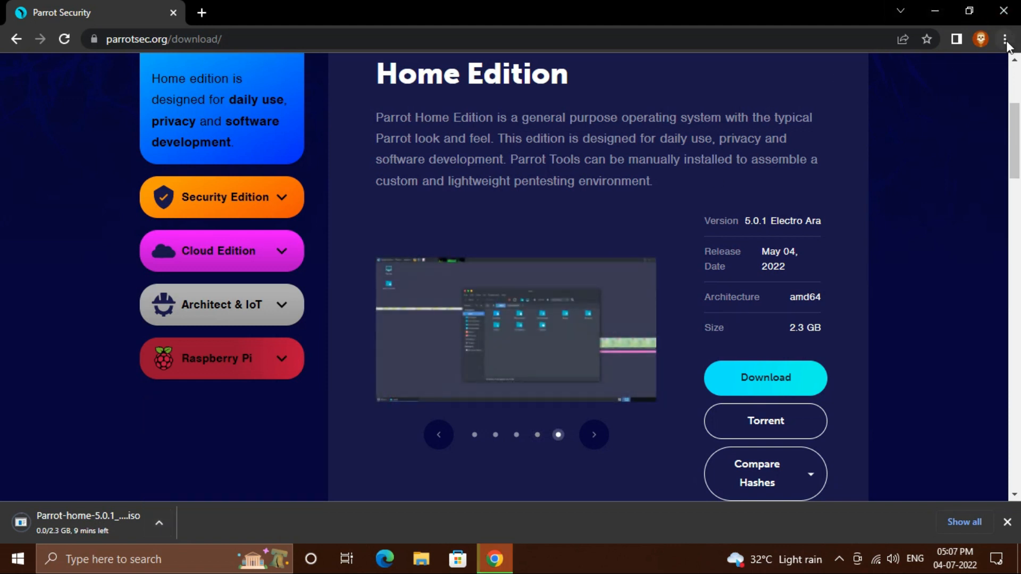
{"action": "left_click", "coordinate": [1004, 38]}
{"action": "left_click", "coordinate": [985, 136]}
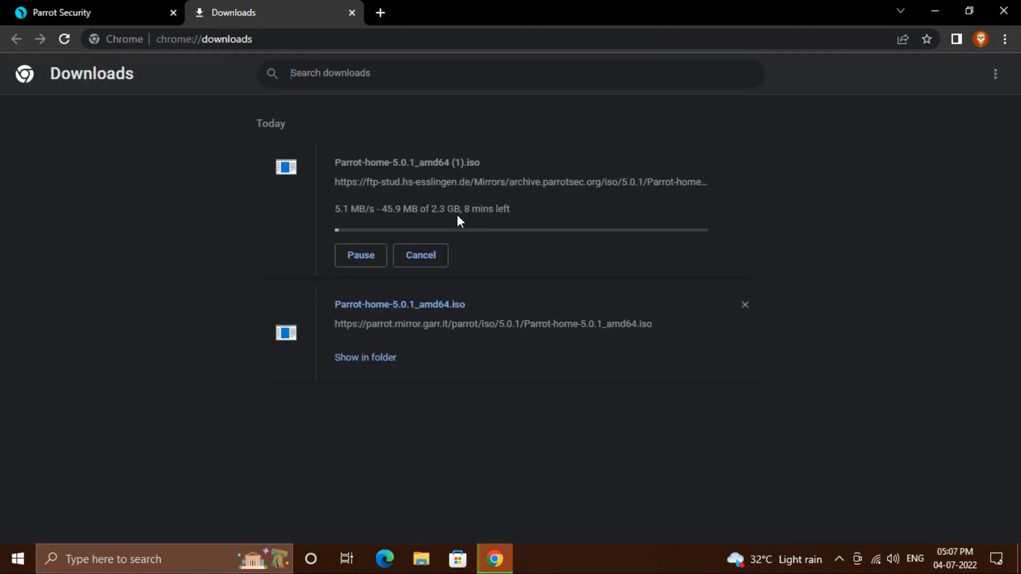
{"action": "left_click", "coordinate": [424, 256]}
{"action": "left_click", "coordinate": [745, 163]}
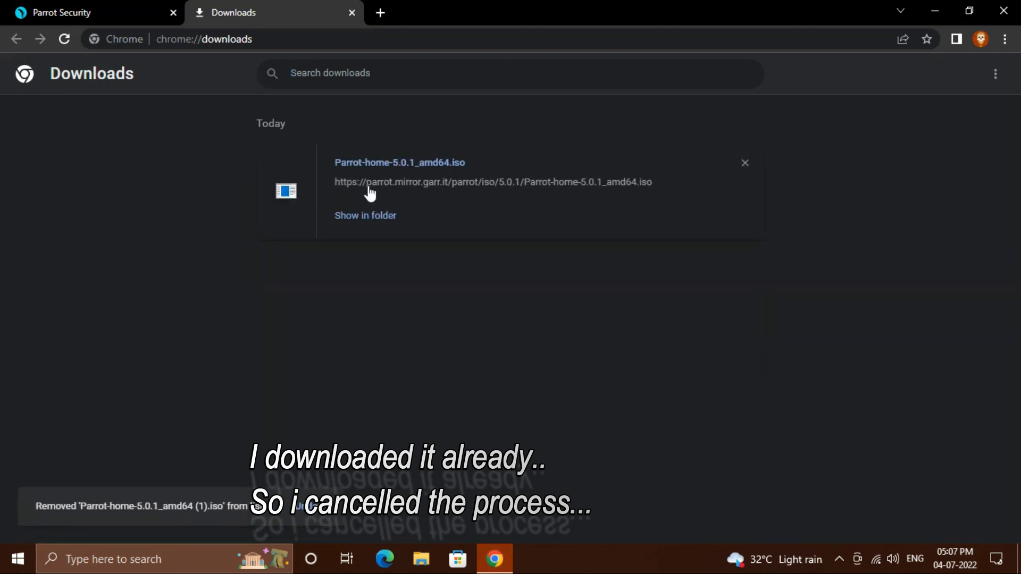
{"action": "left_click", "coordinate": [1003, 11]}
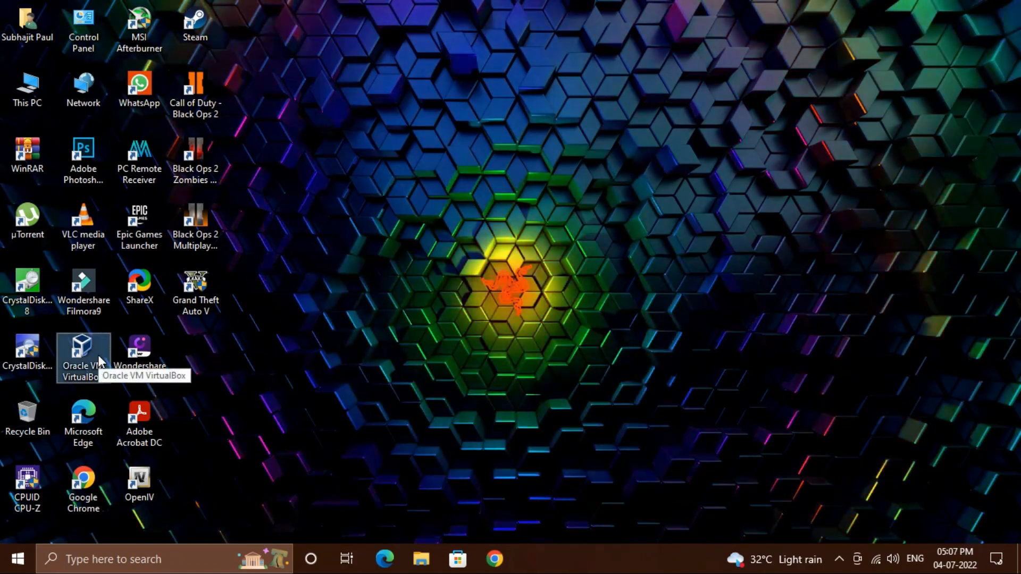
- Open Oracle VM VirtualBox and start a new virtual machine named PARROT OS
{"action": "double_click", "coordinate": [83, 355]}
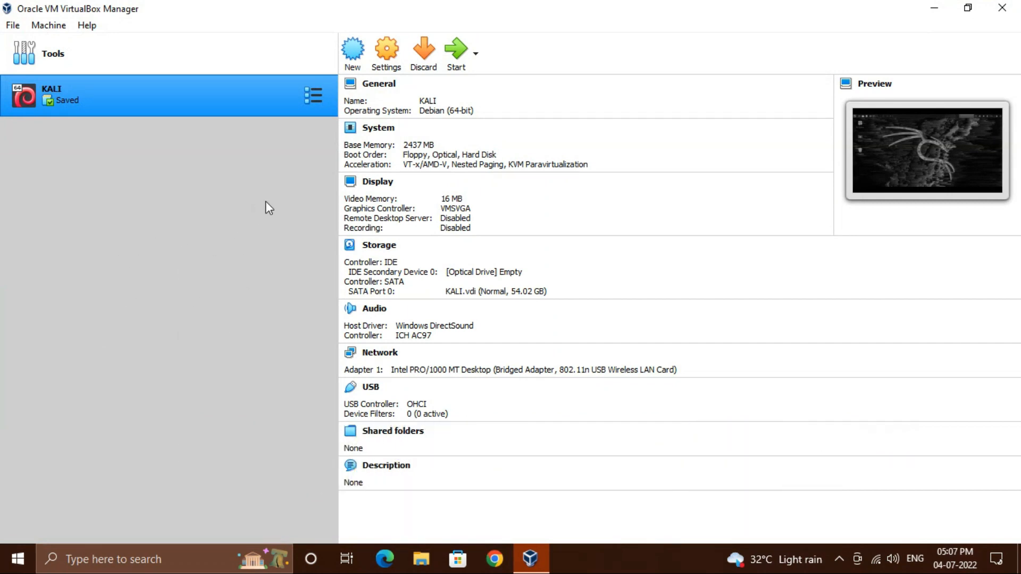
{"action": "left_click", "coordinate": [353, 53]}
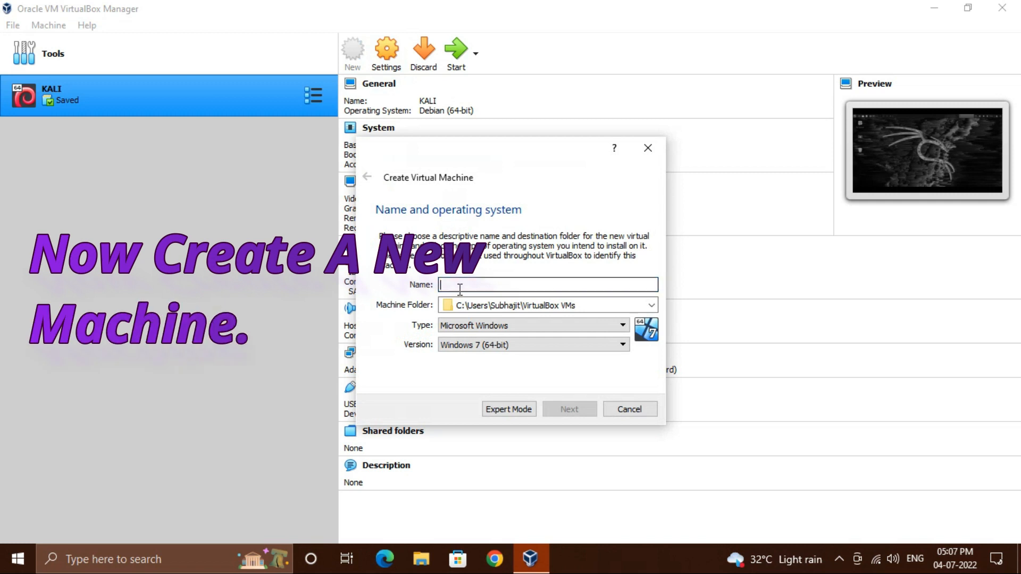
{"action": "type", "text": "PARR"}
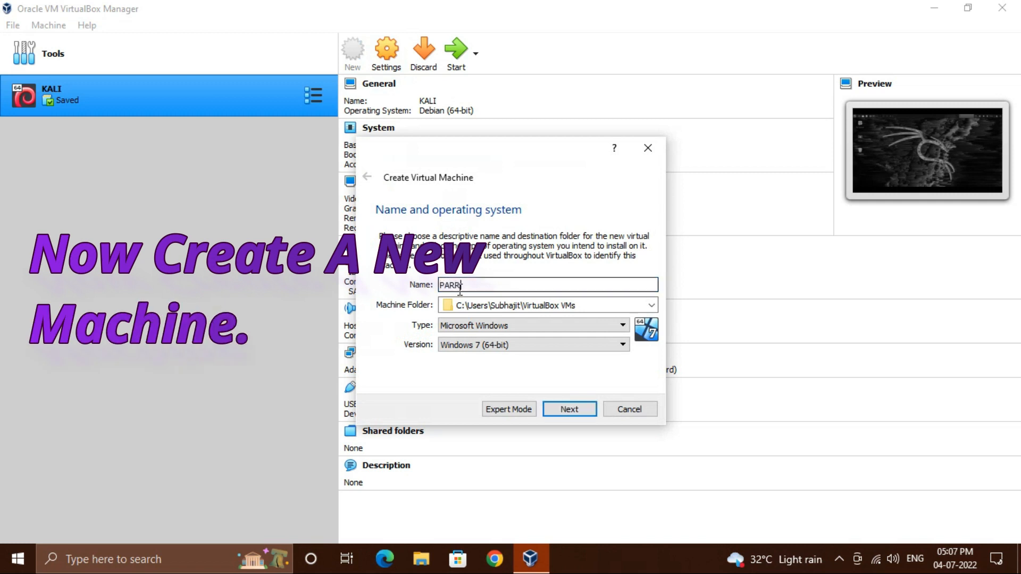
{"action": "type", "text": "OT"}
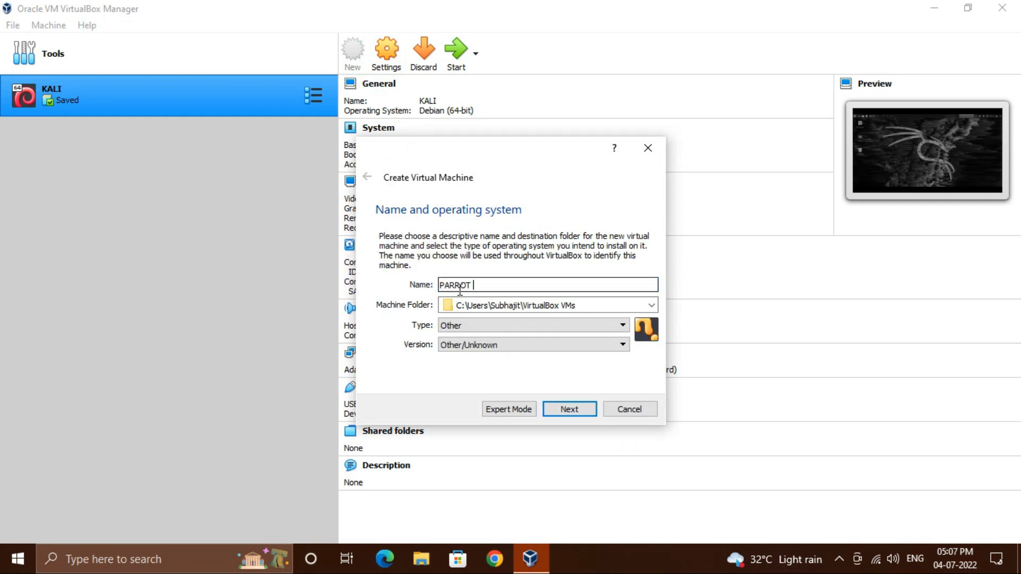
{"action": "type", "text": " OS"}
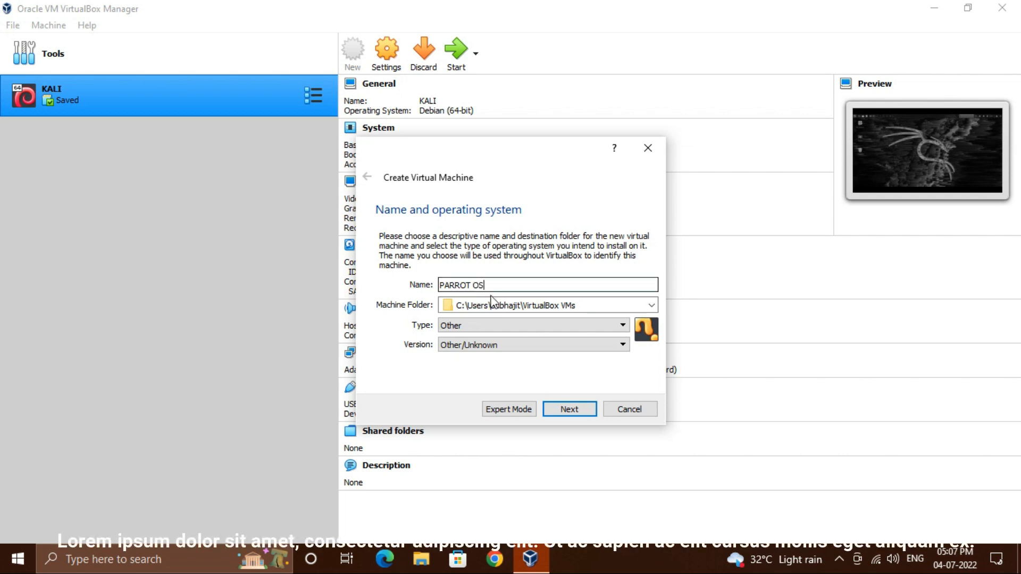
- Set the new virtual machine's folder to E:\Downloads
{"action": "left_click", "coordinate": [652, 305]}
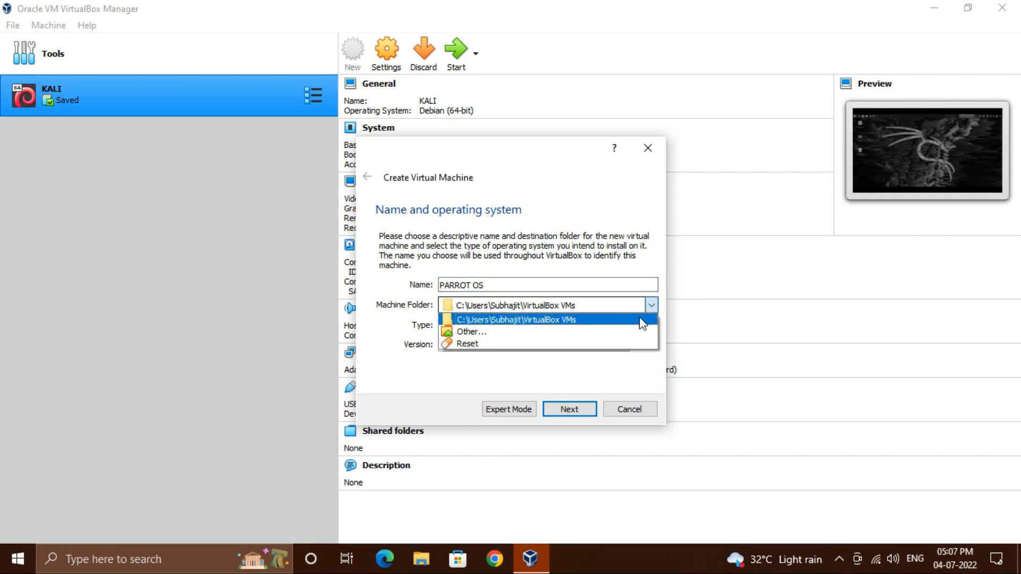
{"action": "left_click", "coordinate": [633, 331]}
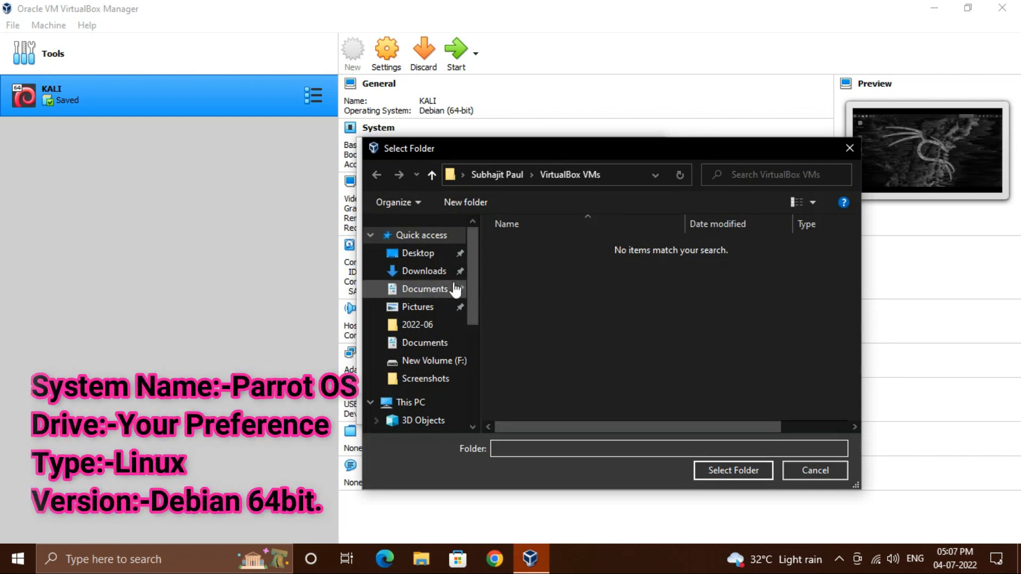
{"action": "left_click", "coordinate": [432, 271]}
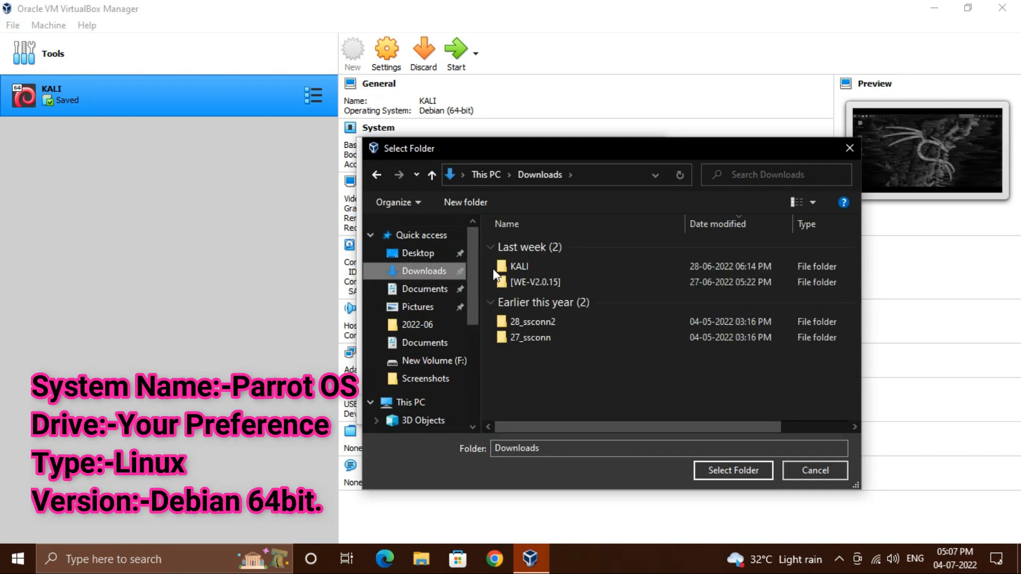
{"action": "left_click", "coordinate": [764, 470]}
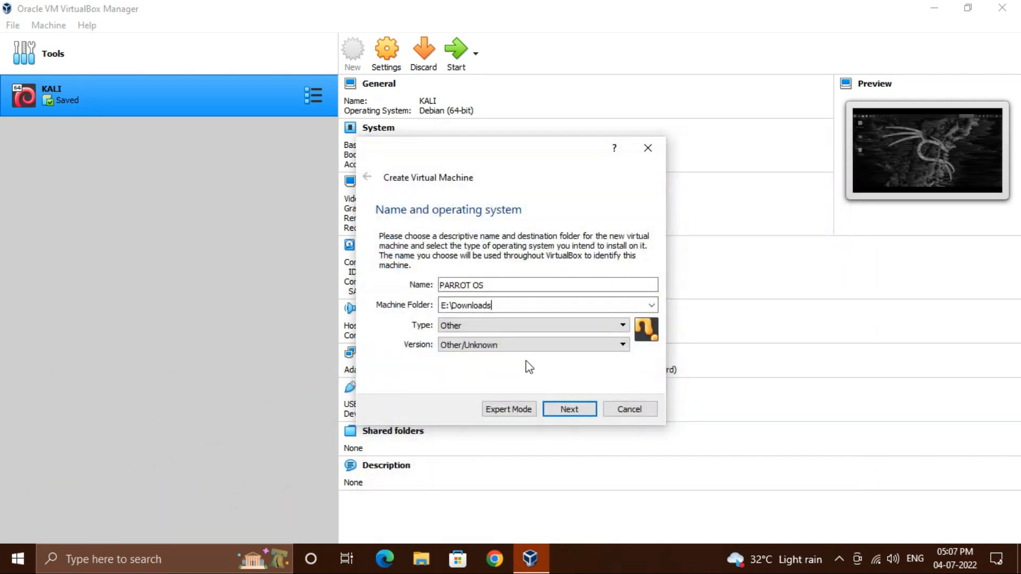
- Set the machine's operating system type to Linux and its version to Debian (64-bit), and accept these settings
{"action": "left_click", "coordinate": [617, 326]}
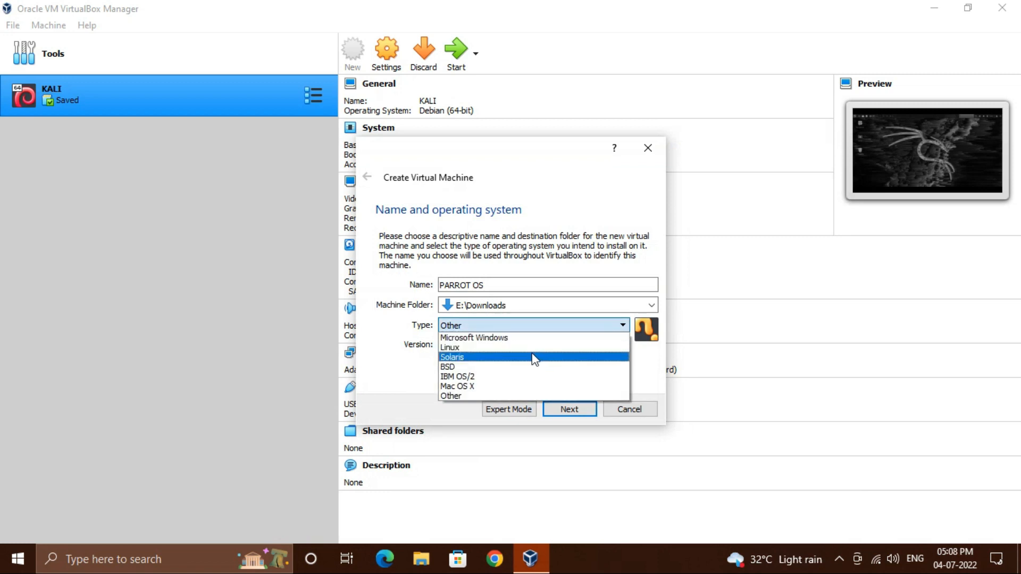
{"action": "left_click", "coordinate": [529, 348]}
{"action": "left_click", "coordinate": [618, 347]}
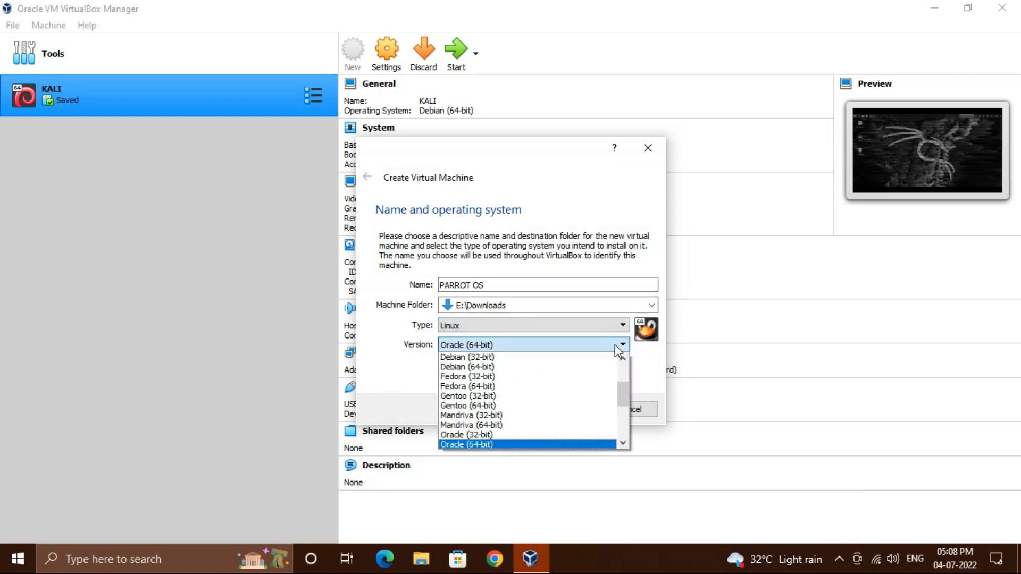
{"action": "left_click", "coordinate": [579, 368]}
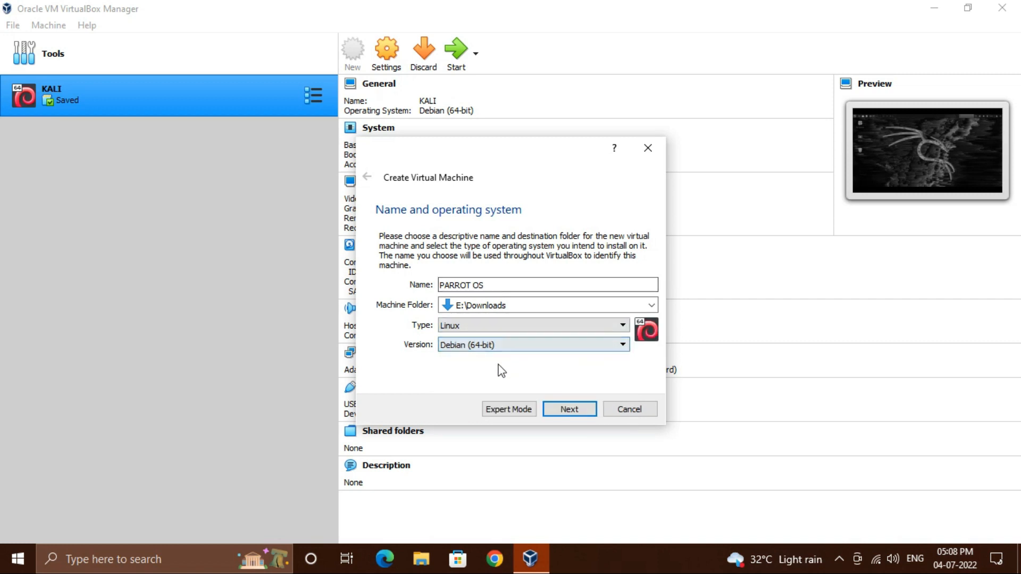
{"action": "left_click", "coordinate": [565, 408]}
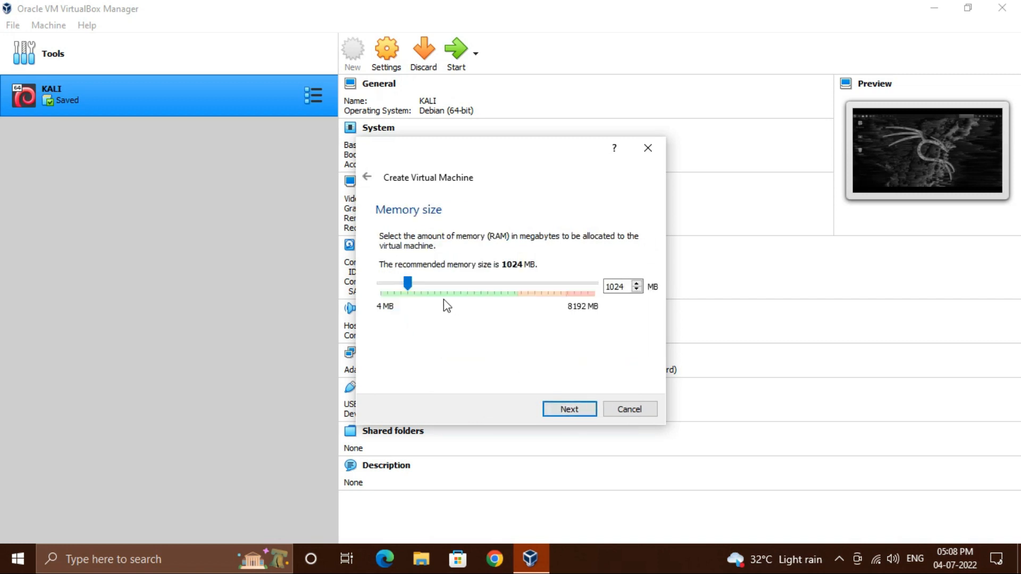
- Allocate 3067 MB of memory to the machine and choose a new, dynamically allocated VDI virtual hard disk
{"action": "left_click_drag", "start_coordinate": [422, 284], "coordinate": [461, 287]}
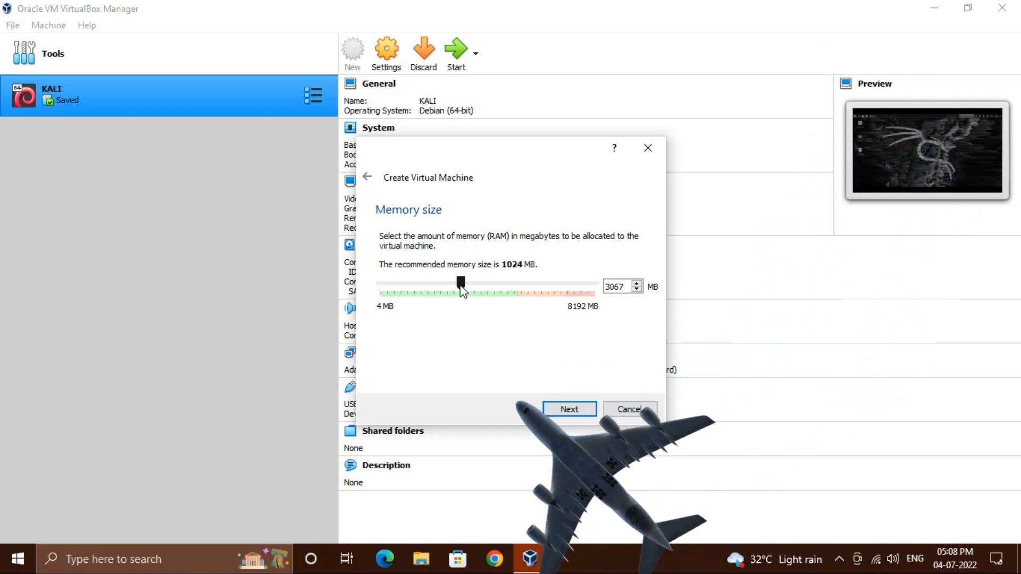
{"action": "left_click", "coordinate": [567, 409]}
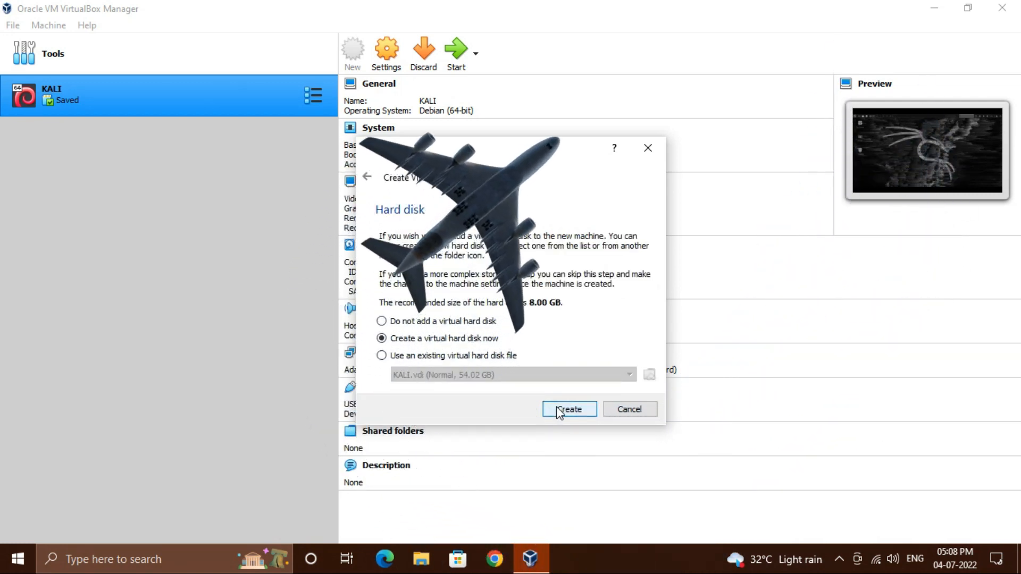
{"action": "left_click", "coordinate": [567, 409]}
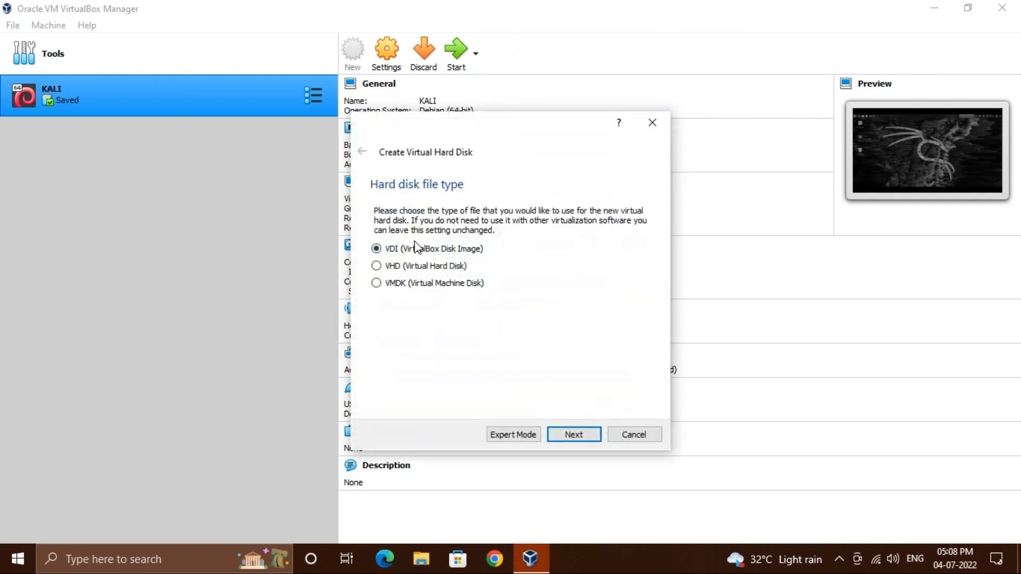
{"action": "left_click", "coordinate": [573, 434]}
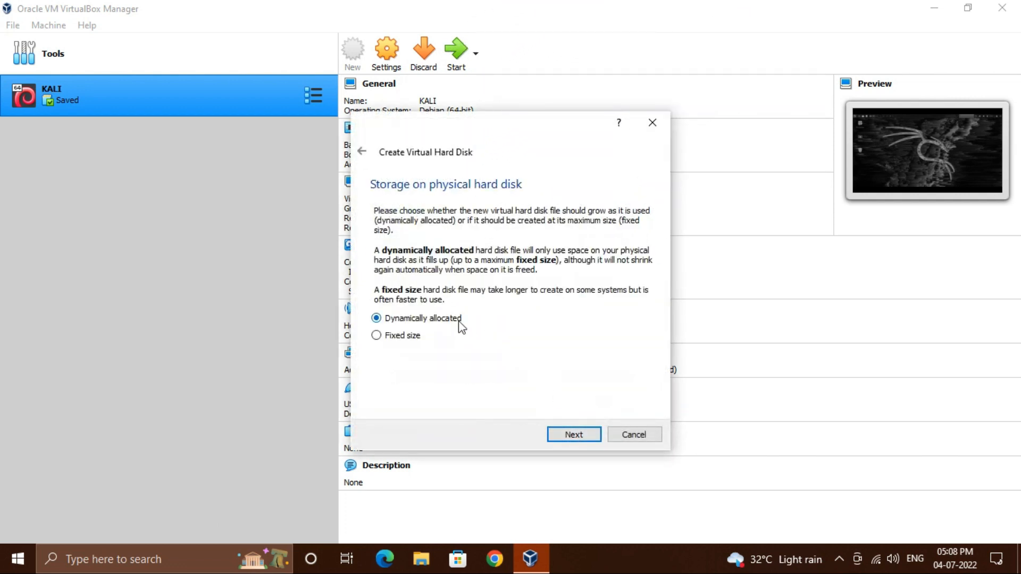
{"action": "left_click", "coordinate": [574, 434]}
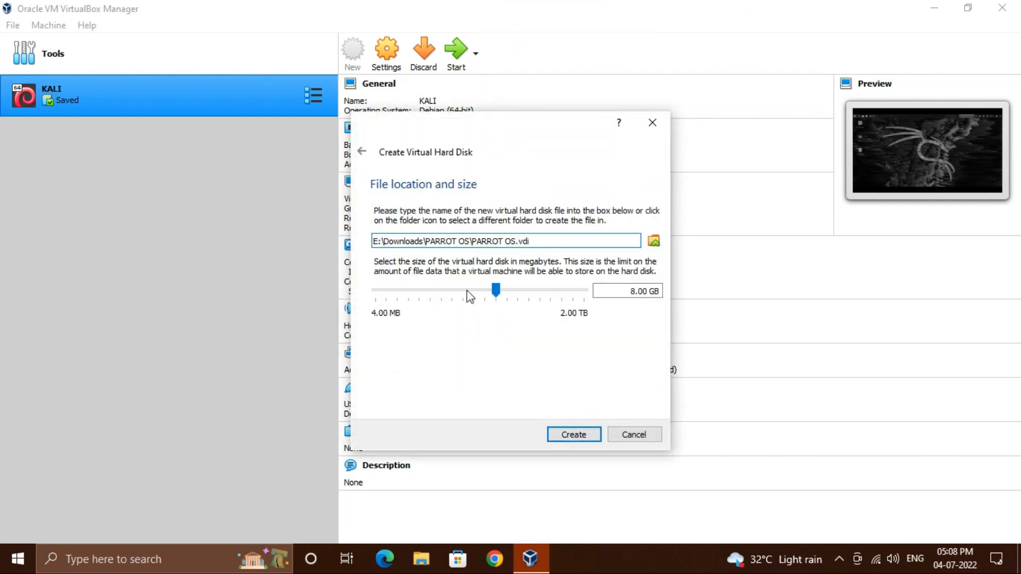
- Set the virtual hard disk size to 109.42 GB and create the disk
{"action": "left_click_drag", "start_coordinate": [494, 294], "coordinate": [537, 314]}
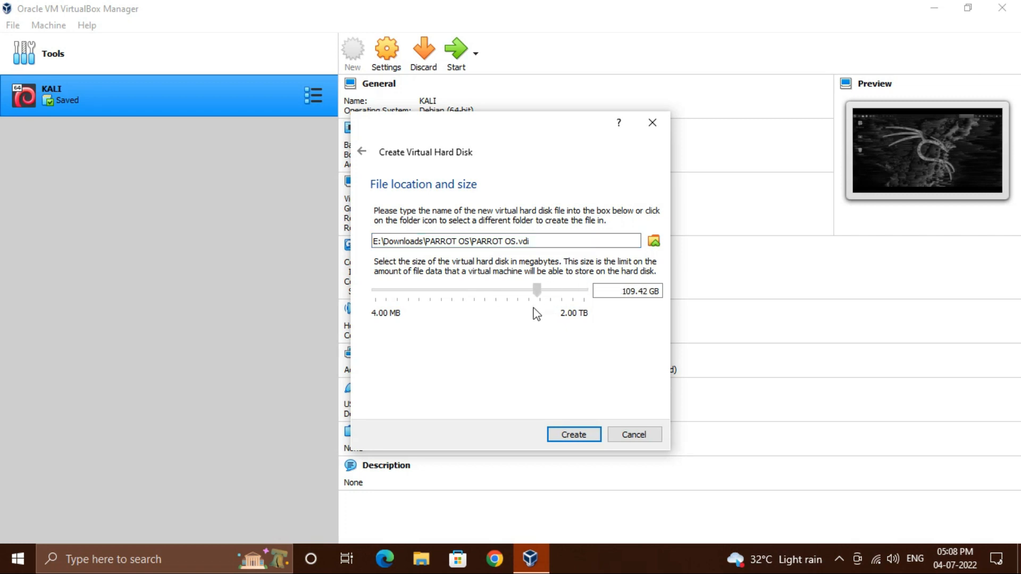
{"action": "left_click", "coordinate": [570, 435]}
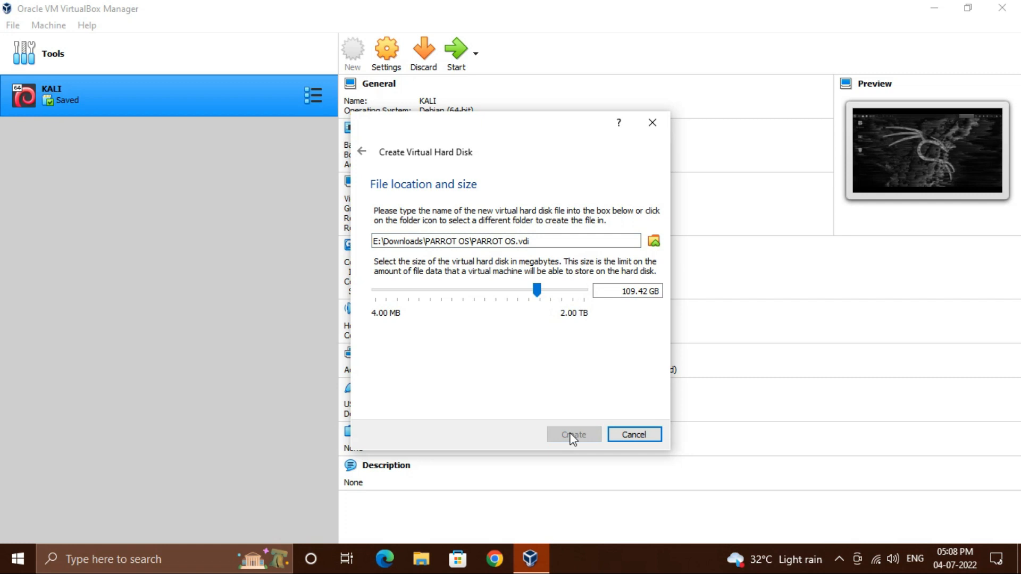
- Set both Shared Clipboard and Drag'n'Drop to Bidirectional in the PARROT OS machine's settings
{"action": "left_click", "coordinate": [388, 49]}
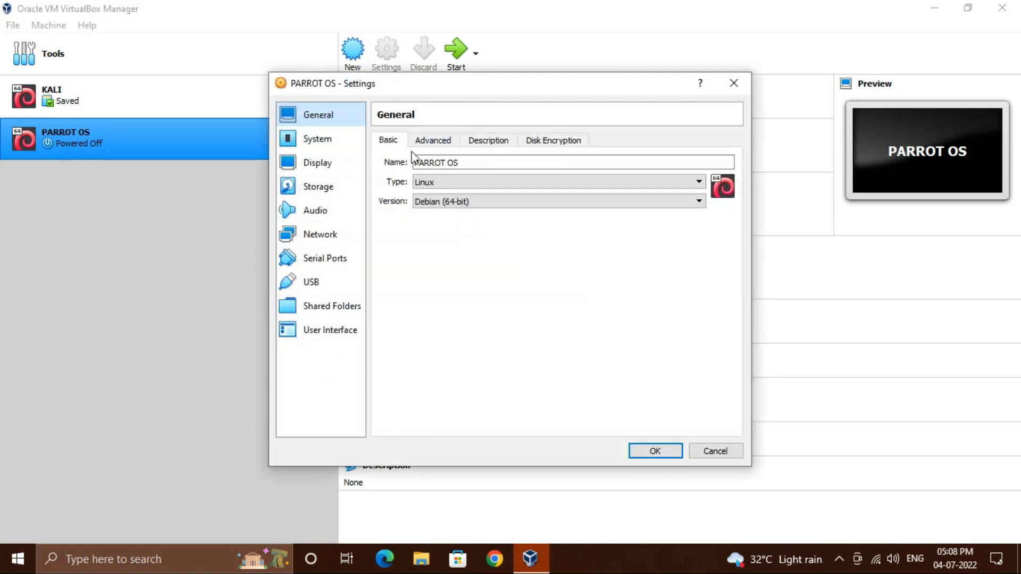
{"action": "left_click", "coordinate": [421, 143]}
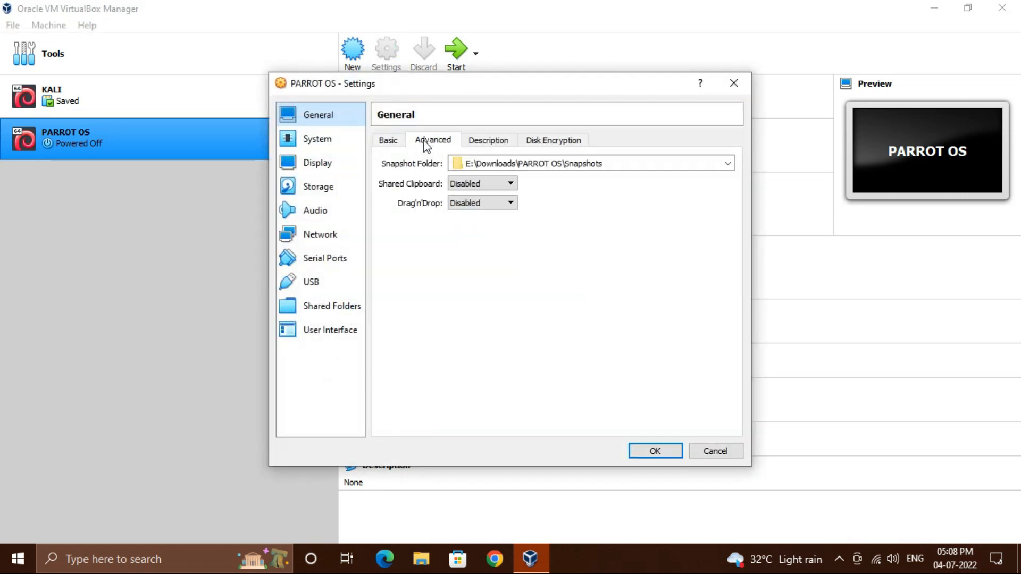
{"action": "left_click", "coordinate": [460, 183]}
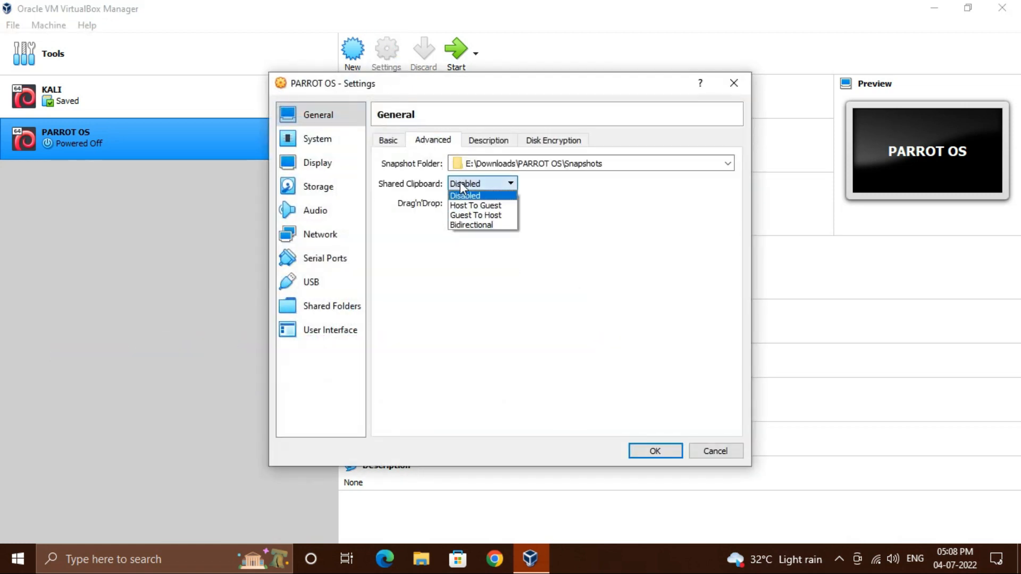
{"action": "left_click", "coordinate": [484, 224]}
{"action": "left_click", "coordinate": [484, 205]}
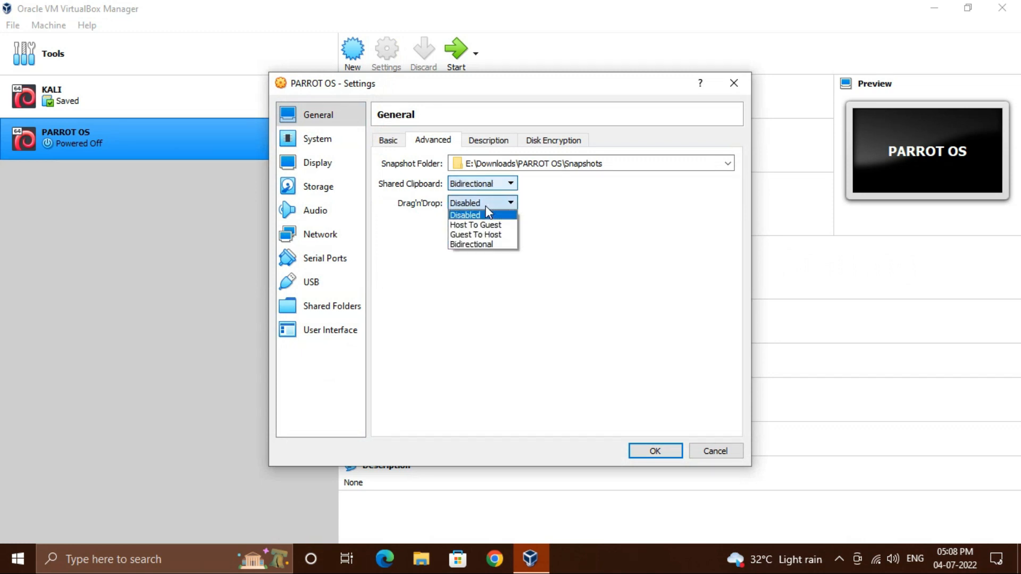
{"action": "left_click", "coordinate": [481, 243]}
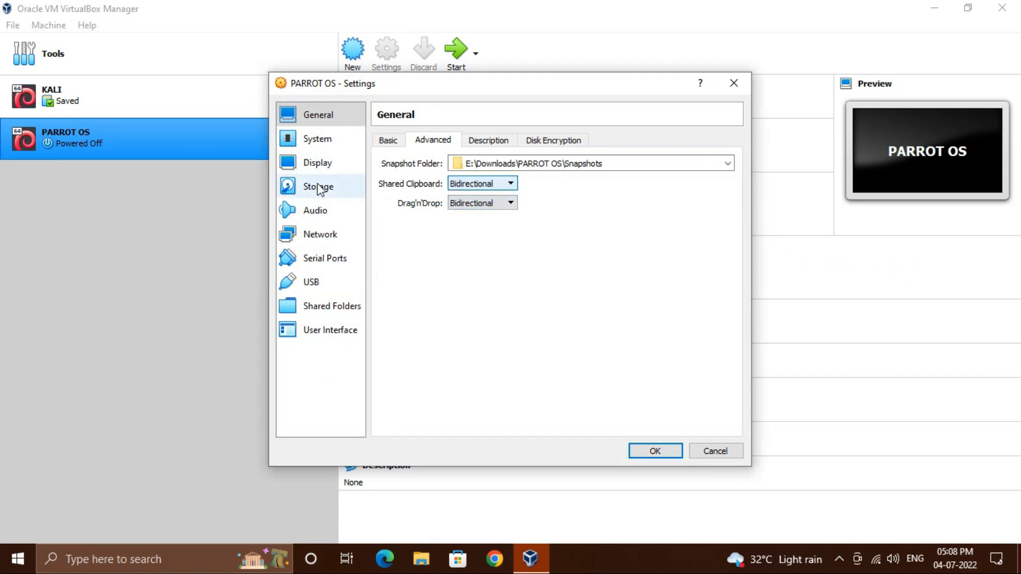
- Attach the Parrot-home-5.0.1_amd64 ISO from Downloads to the machine's empty optical drive and accept the settings
{"action": "left_click", "coordinate": [320, 188]}
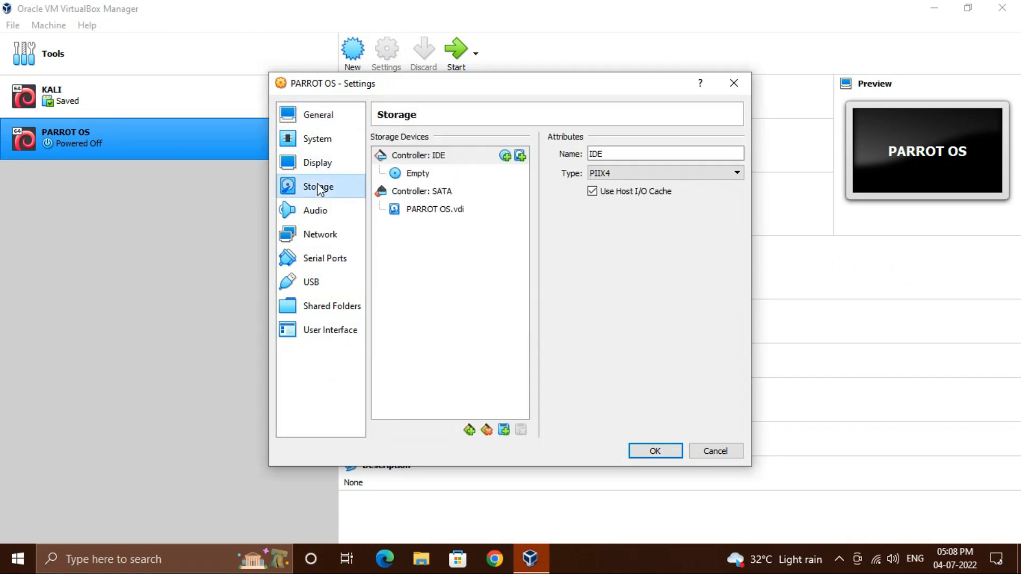
{"action": "left_click", "coordinate": [416, 173]}
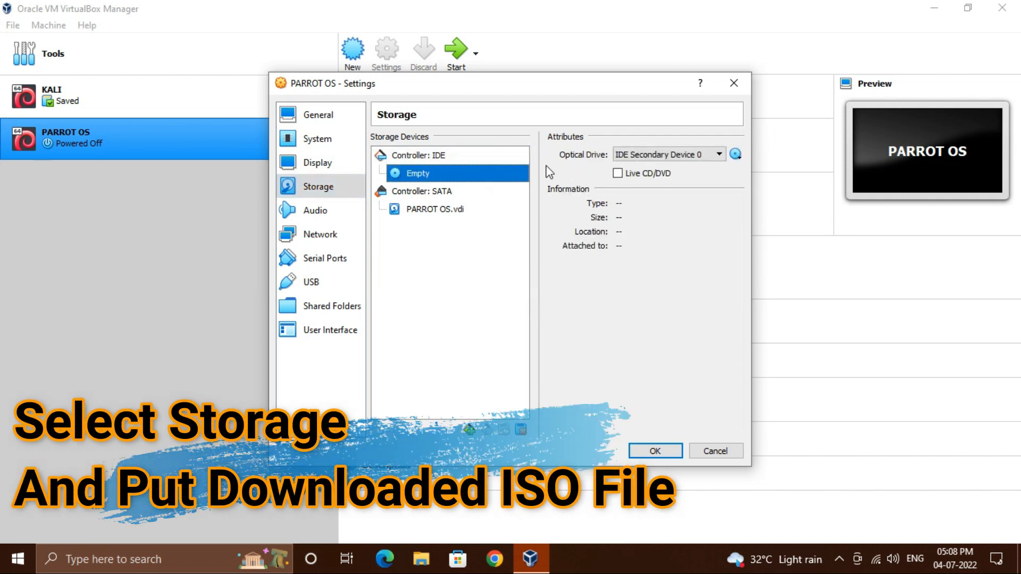
{"action": "left_click", "coordinate": [736, 155]}
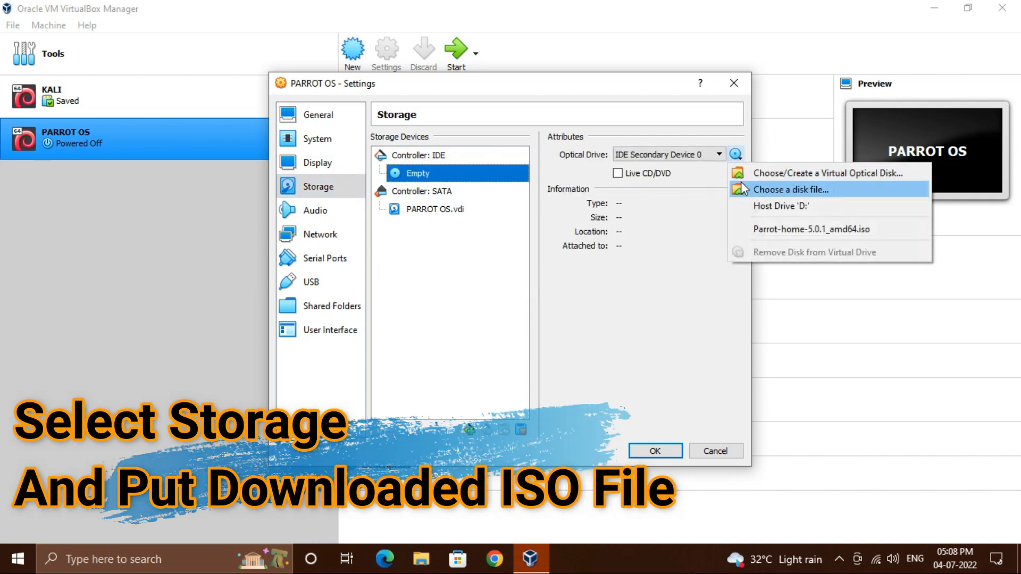
{"action": "left_click", "coordinate": [750, 187]}
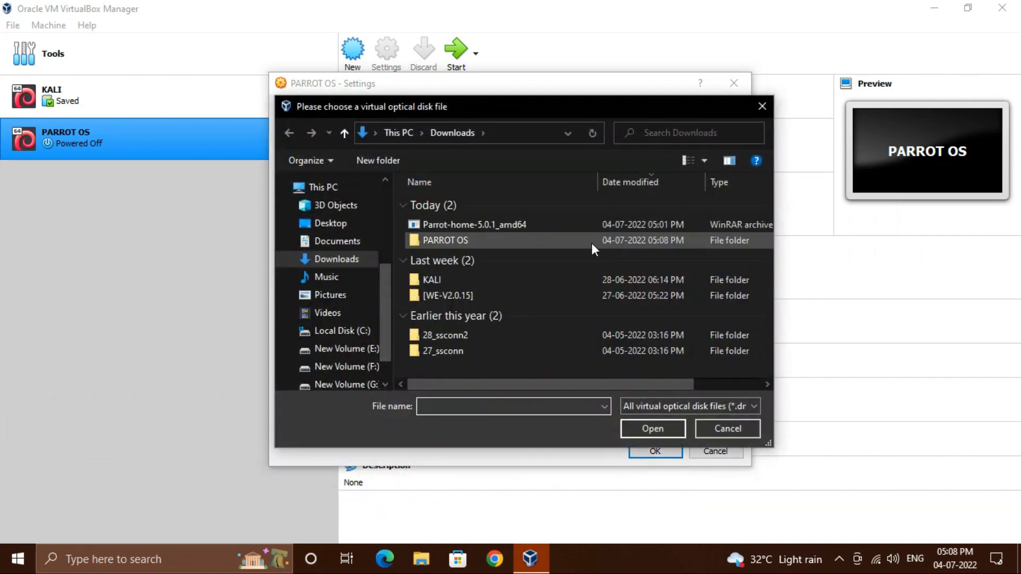
{"action": "left_click", "coordinate": [607, 224]}
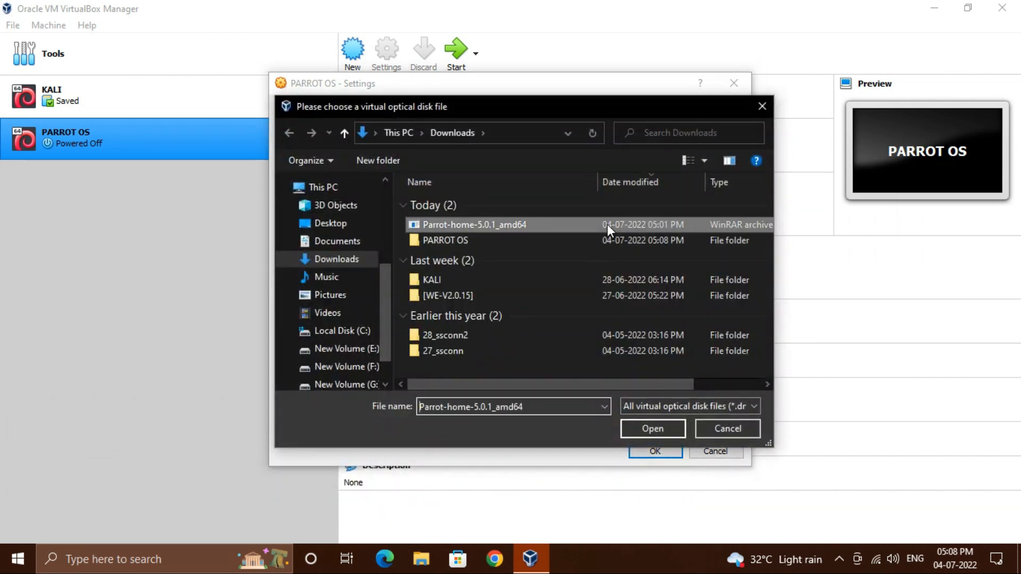
{"action": "left_click", "coordinate": [663, 431]}
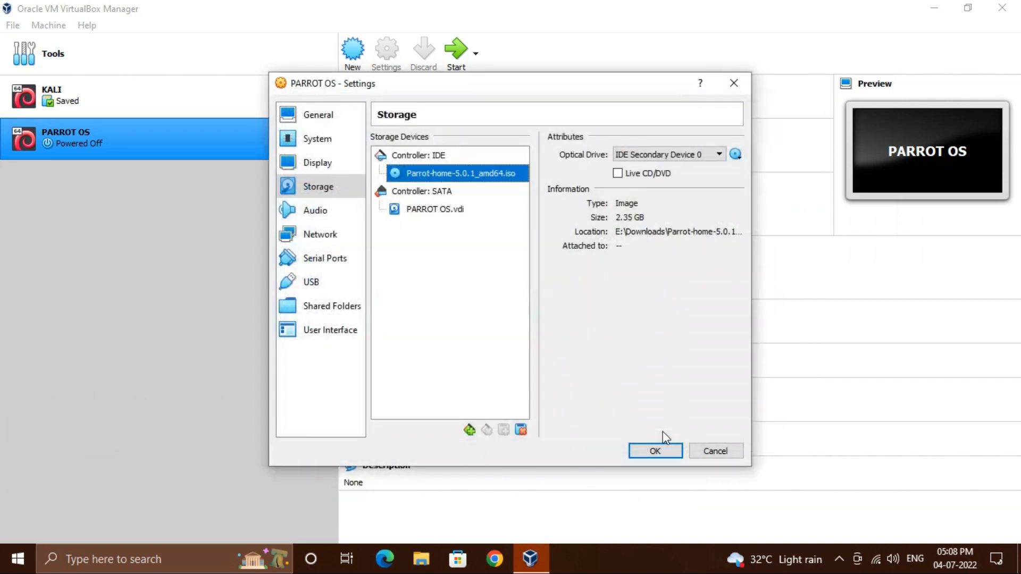
{"action": "left_click", "coordinate": [656, 451]}
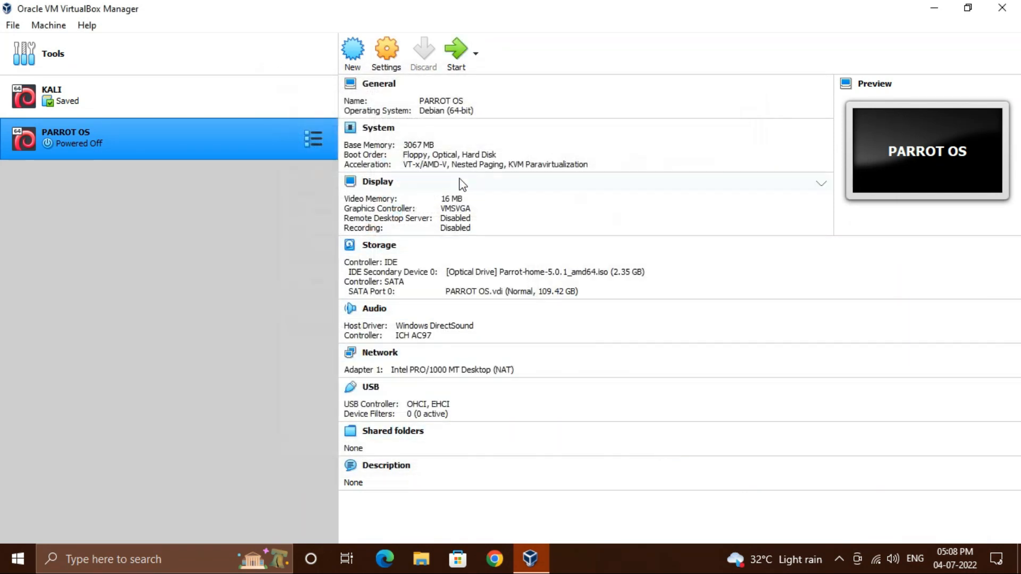
- Start the PARROT OS machine and boot it with the Try / Install option
{"action": "left_click", "coordinate": [453, 56]}
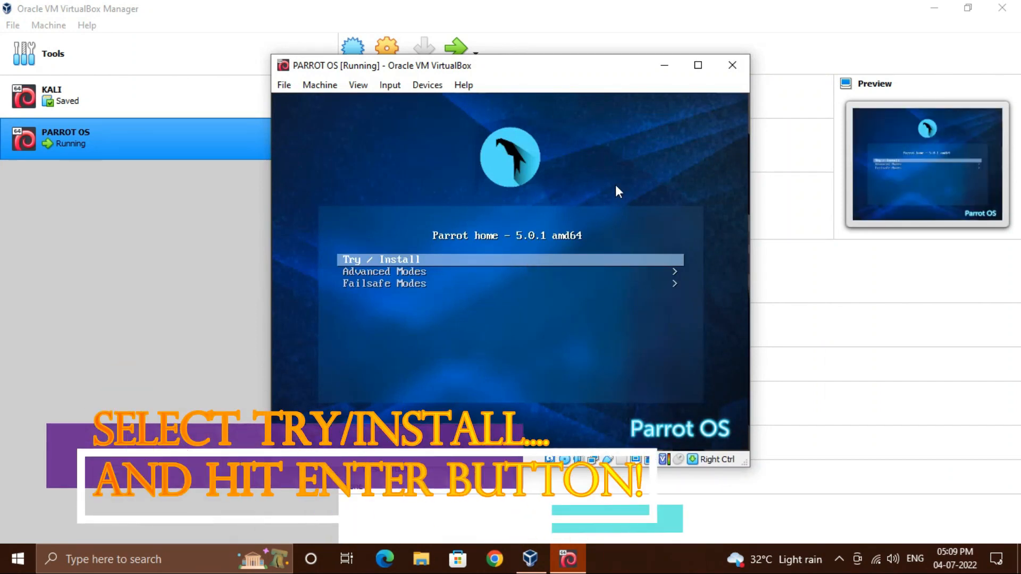
{"action": "key", "text": "Down"}
{"action": "key", "text": "Down"}
{"action": "key", "text": "Up"}
{"action": "key", "text": "Up"}
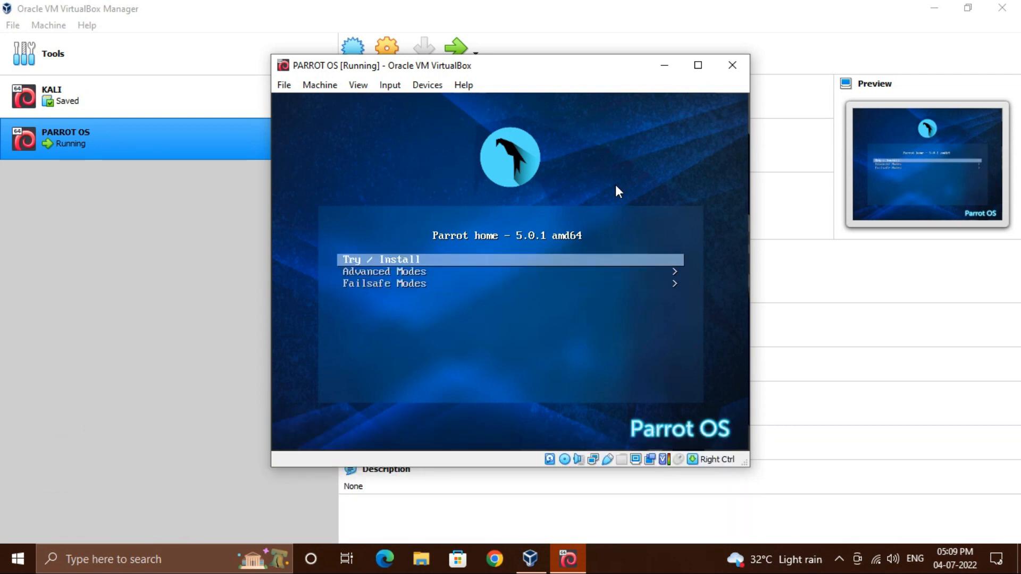
{"action": "left_click", "coordinate": [385, 259]}
{"action": "key", "text": "Return"}
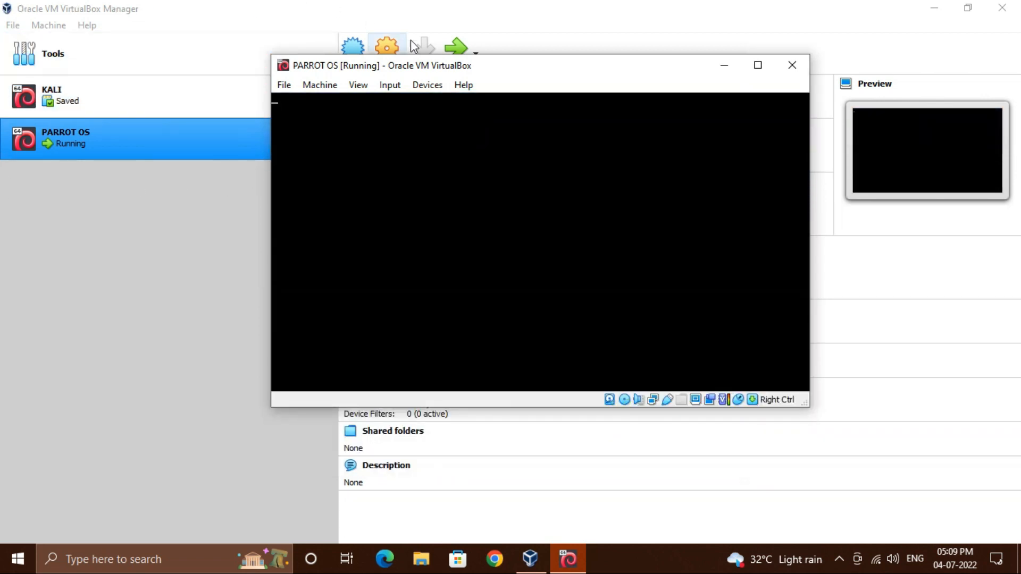
- Reposition the running PARROT OS machine's window and maximize it
{"action": "left_click_drag", "start_coordinate": [510, 67], "coordinate": [506, 95]}
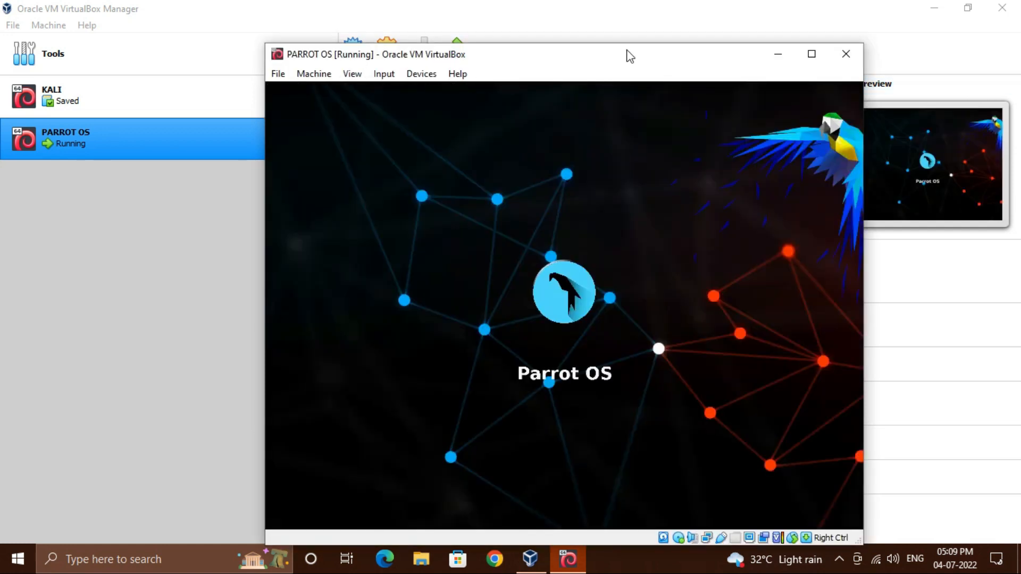
{"action": "left_click_drag", "start_coordinate": [627, 54], "coordinate": [595, 32]}
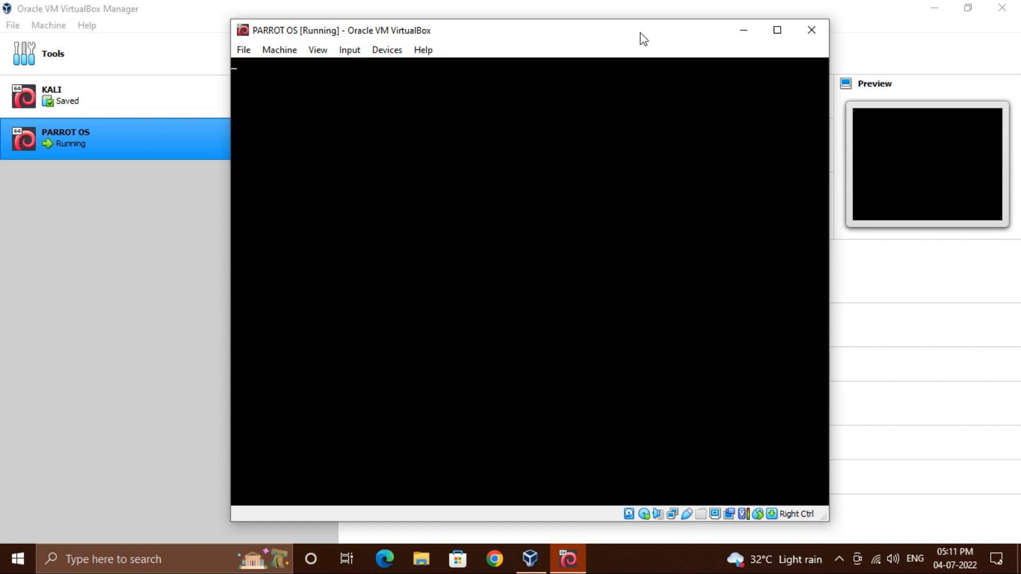
{"action": "left_click", "coordinate": [777, 30]}
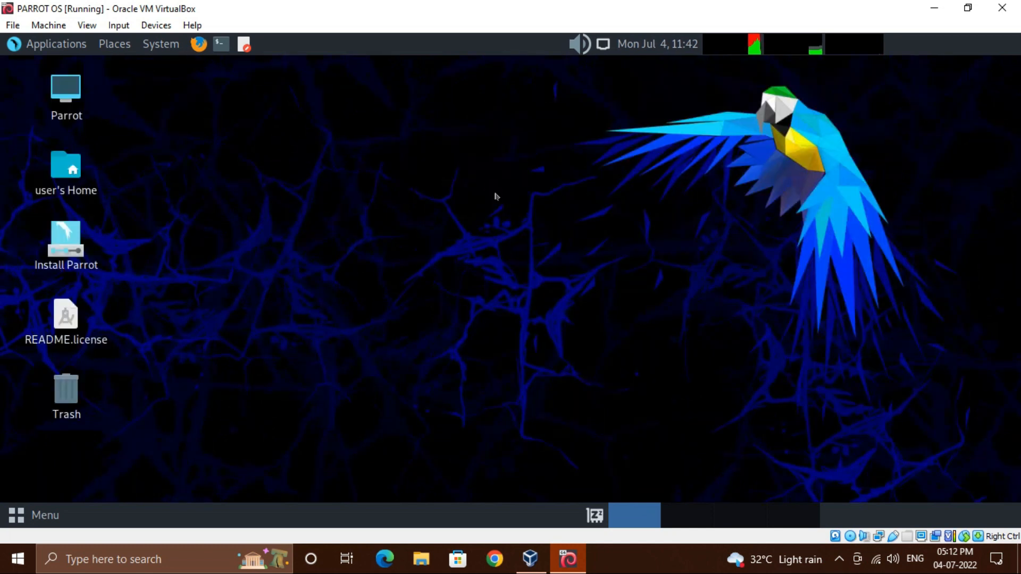
{"action": "right_click", "coordinate": [500, 212]}
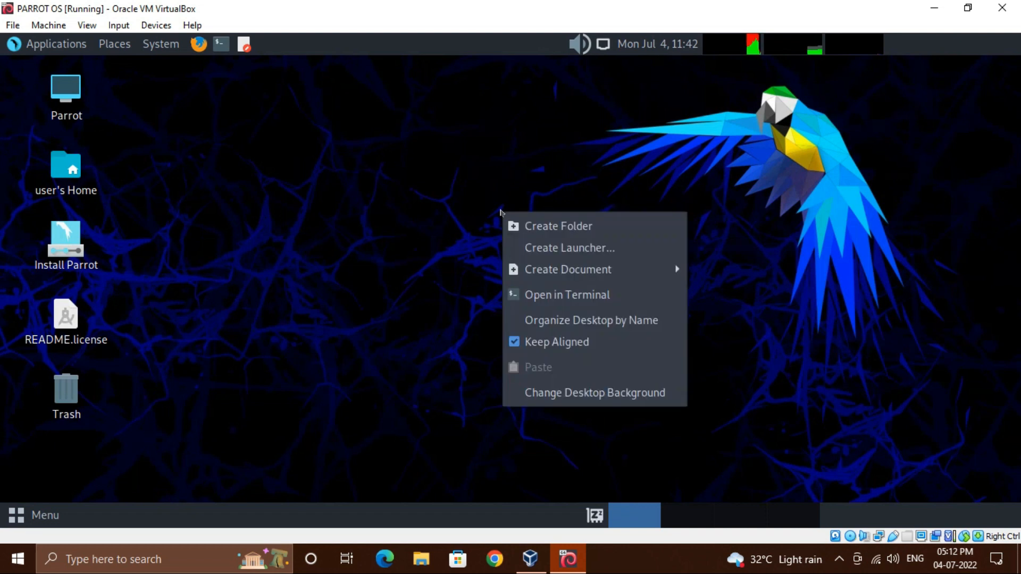
{"action": "left_click", "coordinate": [480, 213]}
{"action": "left_click", "coordinate": [16, 44]}
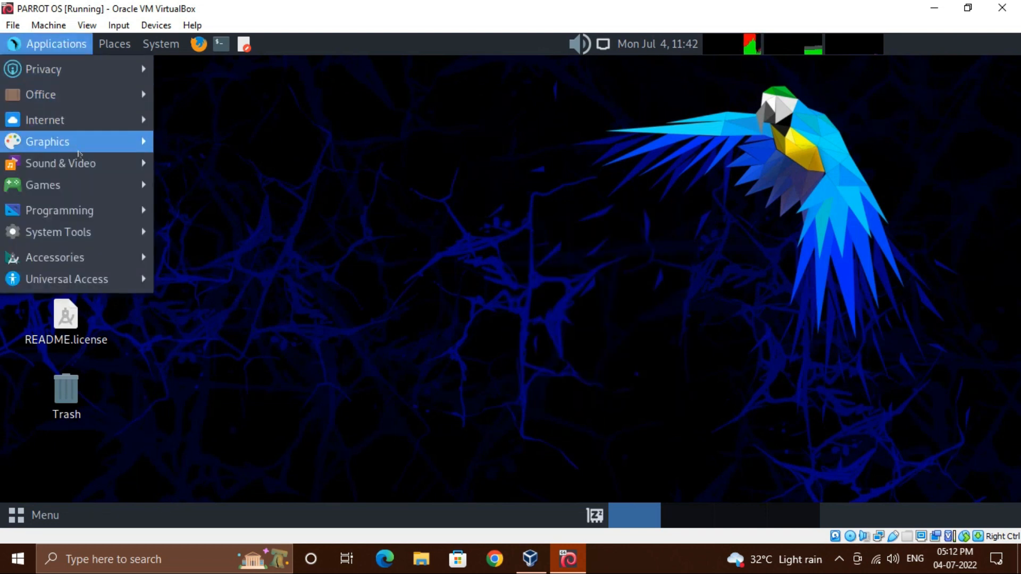
{"action": "left_click", "coordinate": [426, 206]}
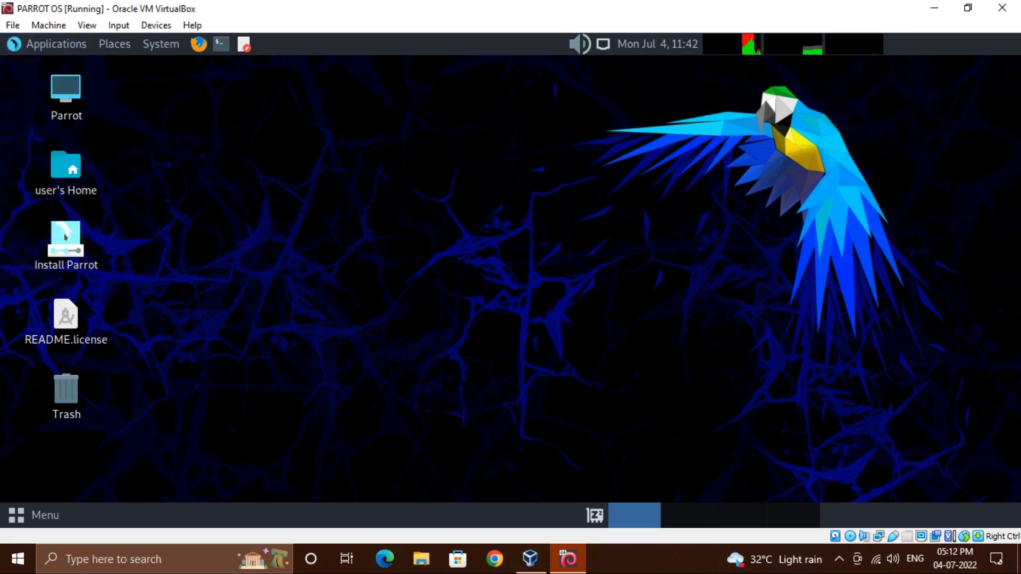
- Launch the Install Parrot installer from the live desktop
{"action": "left_click", "coordinate": [66, 239]}
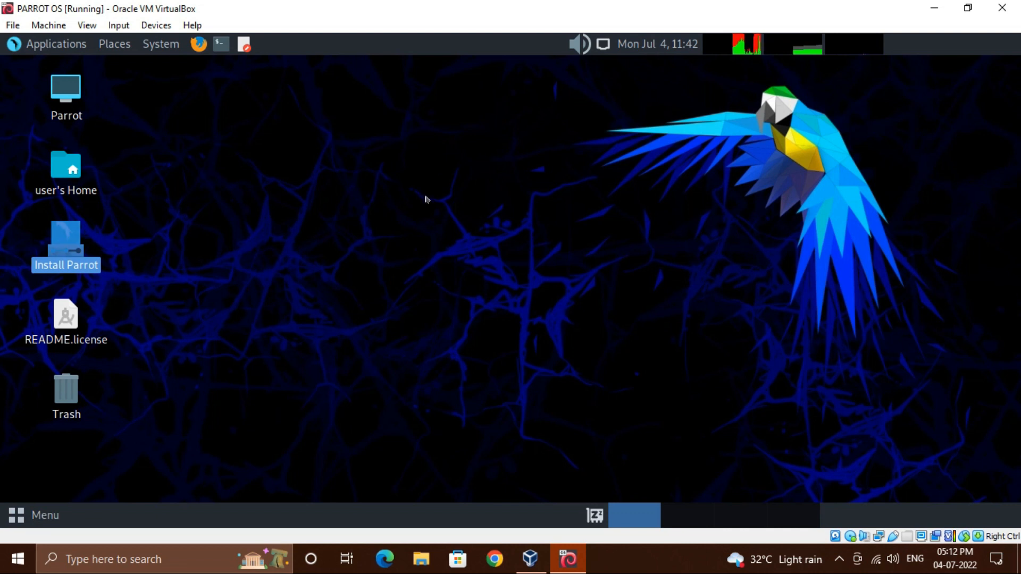
{"action": "left_click", "coordinate": [11, 49]}
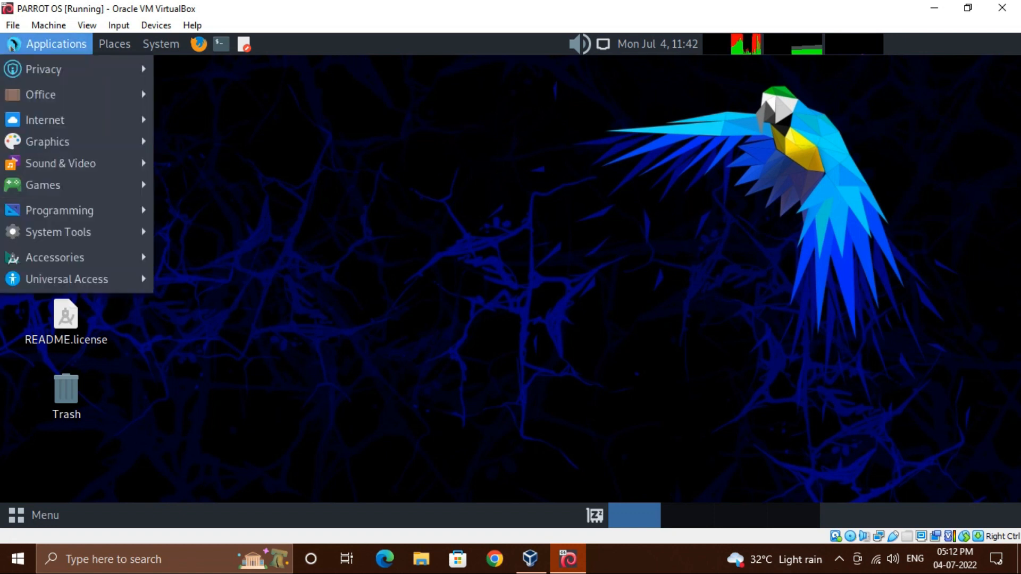
{"action": "mouse_move", "coordinate": [126, 63]}
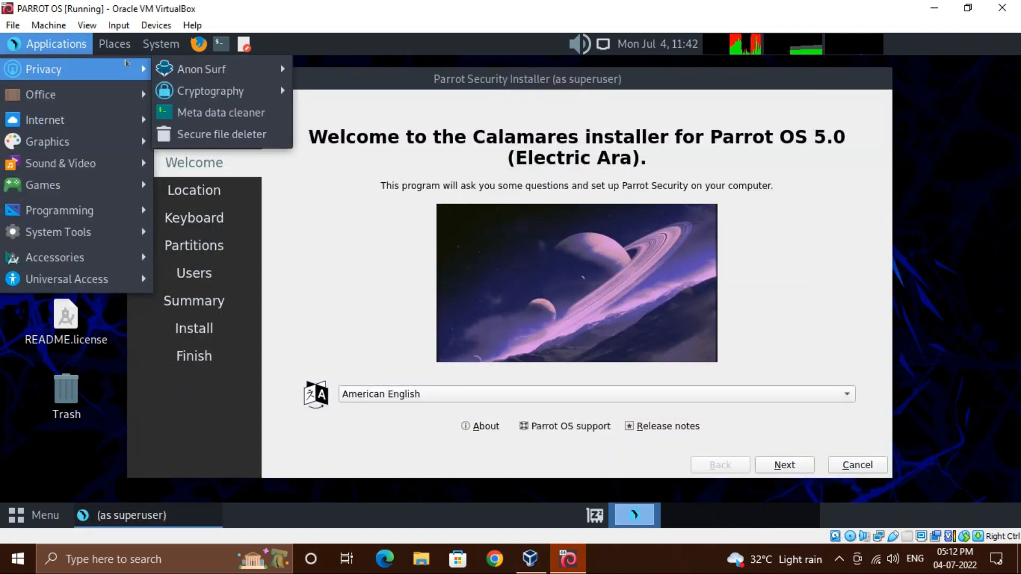
{"action": "left_click", "coordinate": [3, 37]}
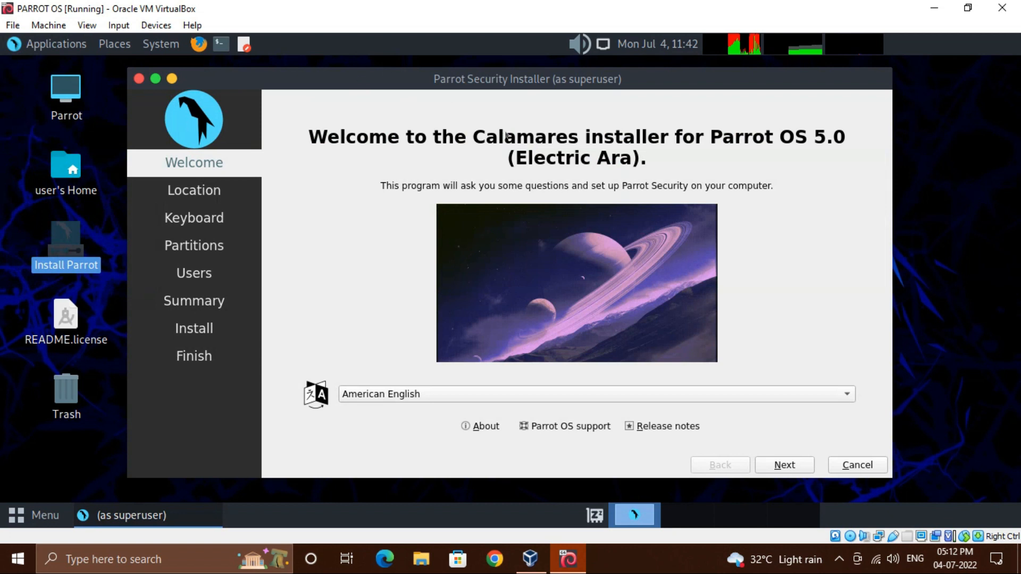
- Set the installer language to British English (United Kingdom) and continue to the Location page
{"action": "left_click", "coordinate": [522, 394]}
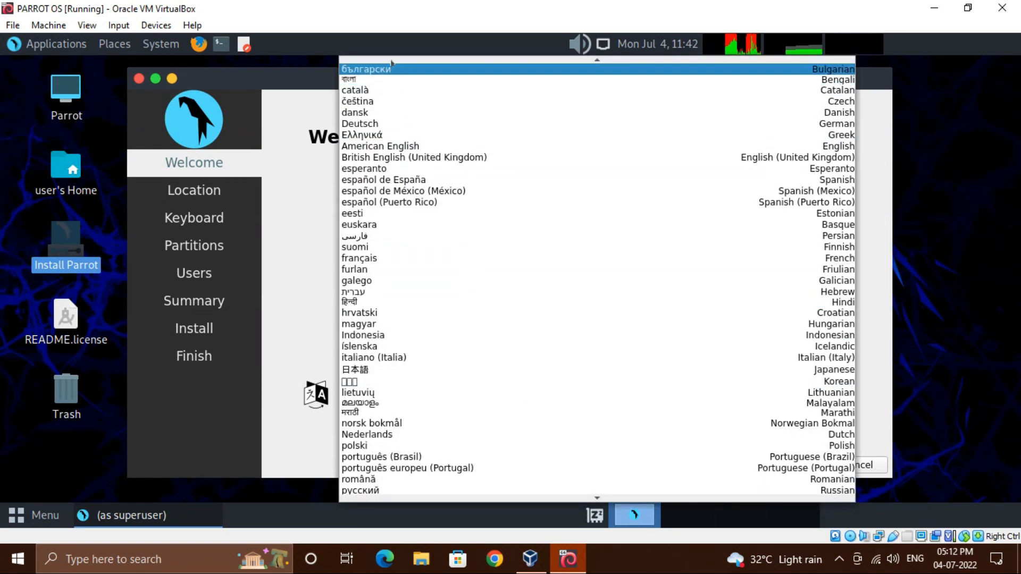
{"action": "scroll", "coordinate": [422, 297], "scroll_direction": "down", "scroll_amount": 5}
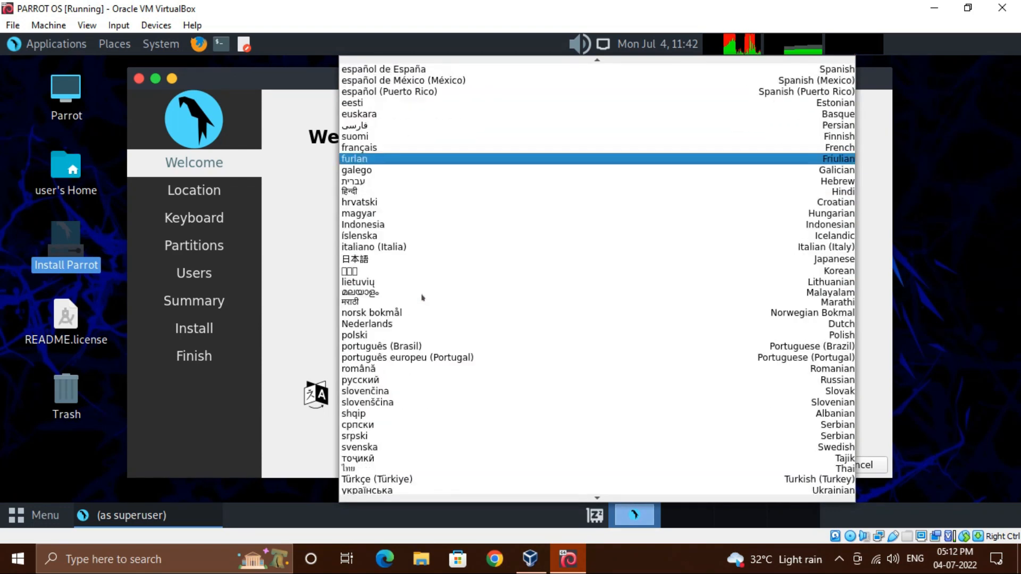
{"action": "scroll", "coordinate": [423, 297], "scroll_direction": "down", "scroll_amount": 2}
{"action": "scroll", "coordinate": [423, 297], "scroll_direction": "up", "scroll_amount": 5}
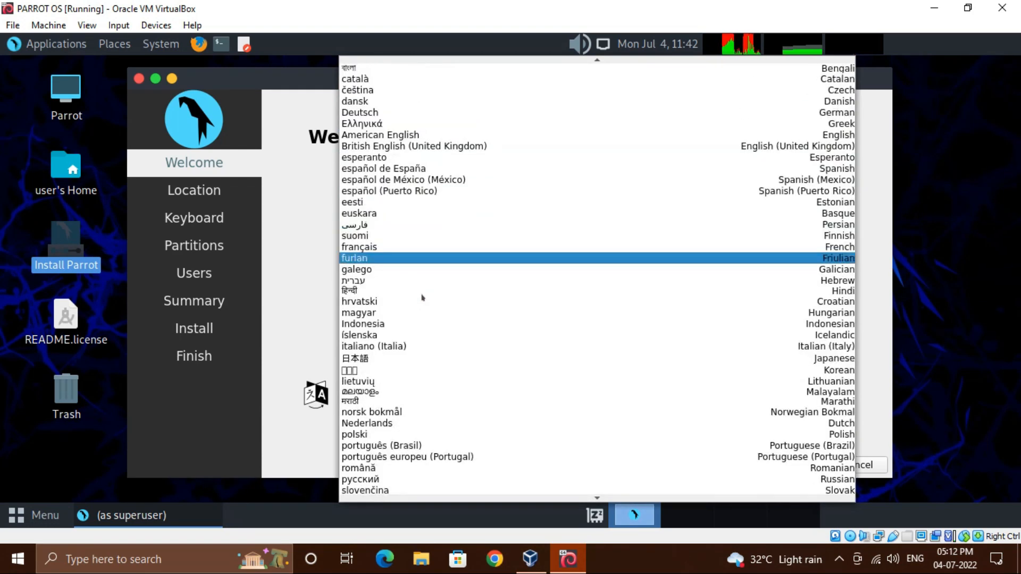
{"action": "scroll", "coordinate": [423, 297], "scroll_direction": "up", "scroll_amount": 3}
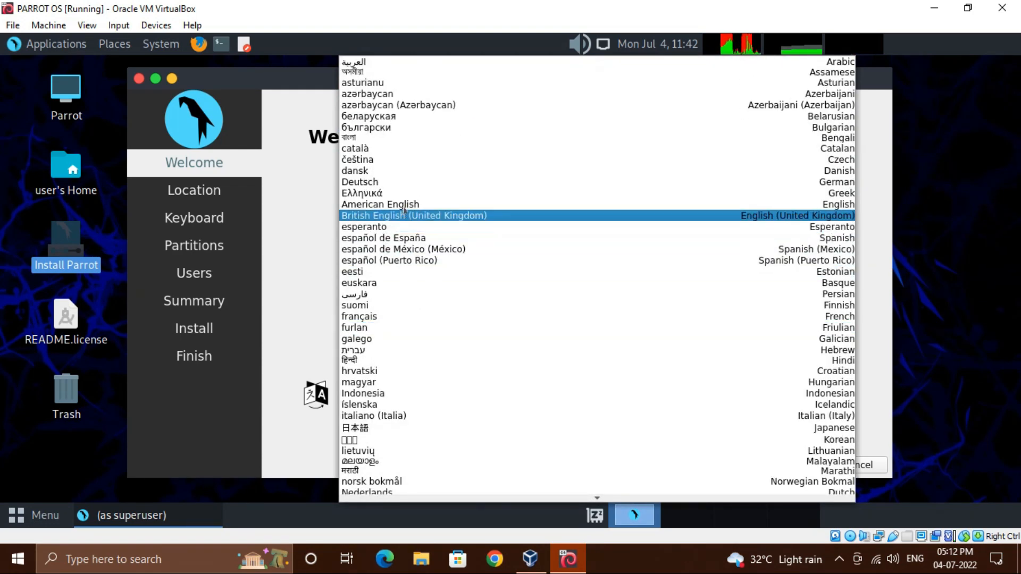
{"action": "left_click", "coordinate": [406, 215]}
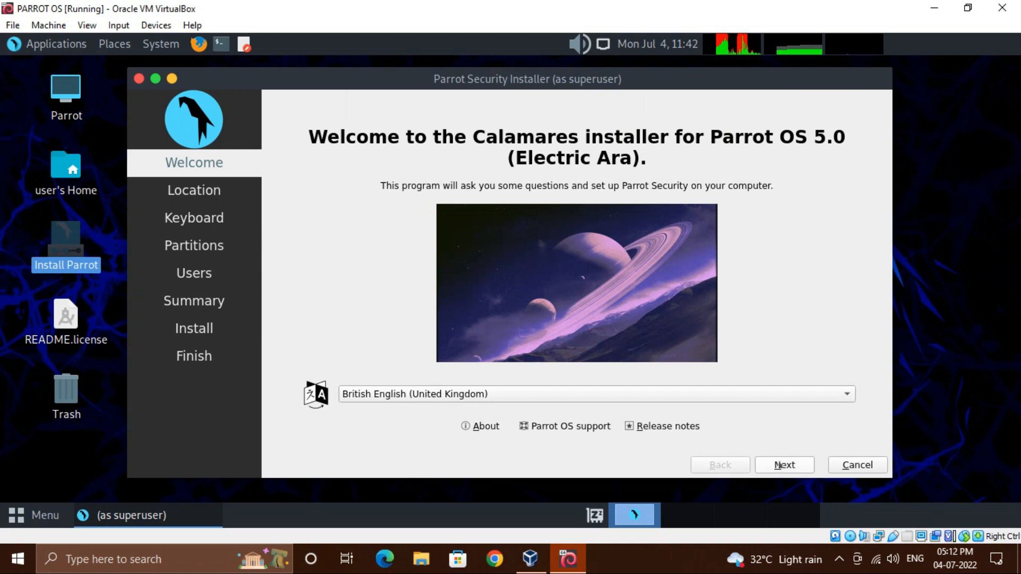
{"action": "left_click", "coordinate": [782, 466]}
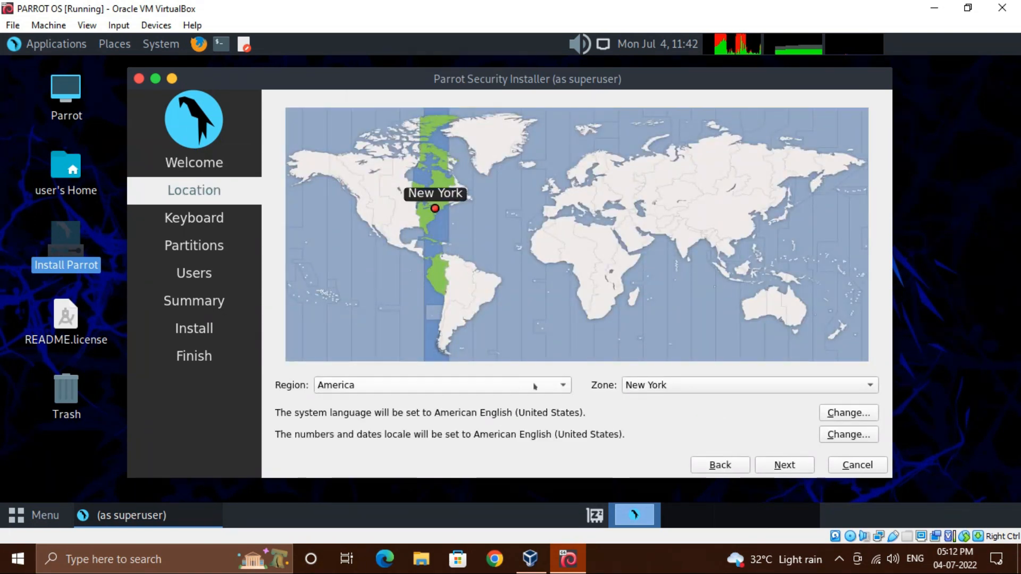
- Set the location to region Asia, zone Kolkata, and continue to the Keyboard page
{"action": "left_click", "coordinate": [529, 384]}
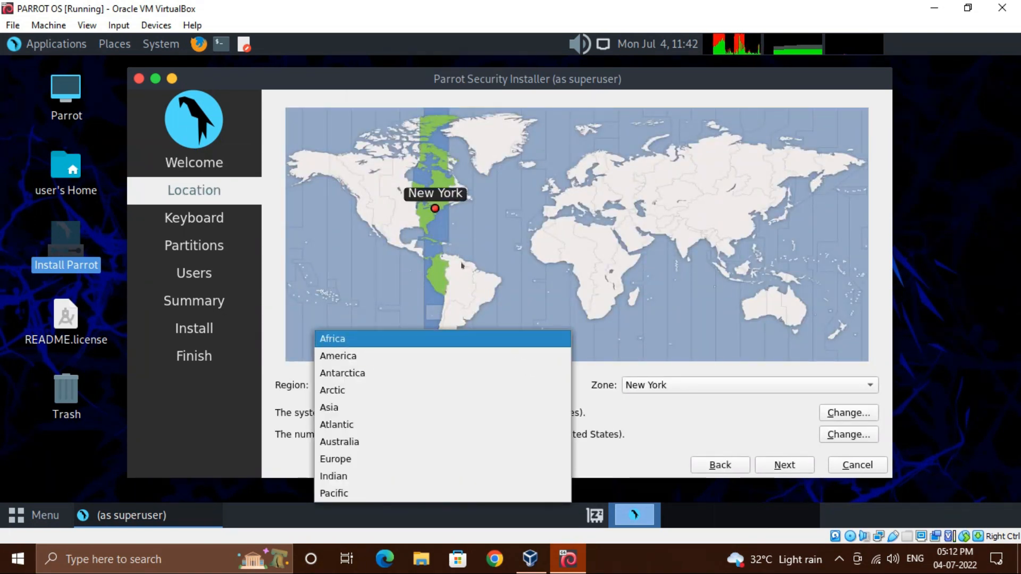
{"action": "left_click", "coordinate": [398, 209]}
{"action": "left_click", "coordinate": [398, 210]}
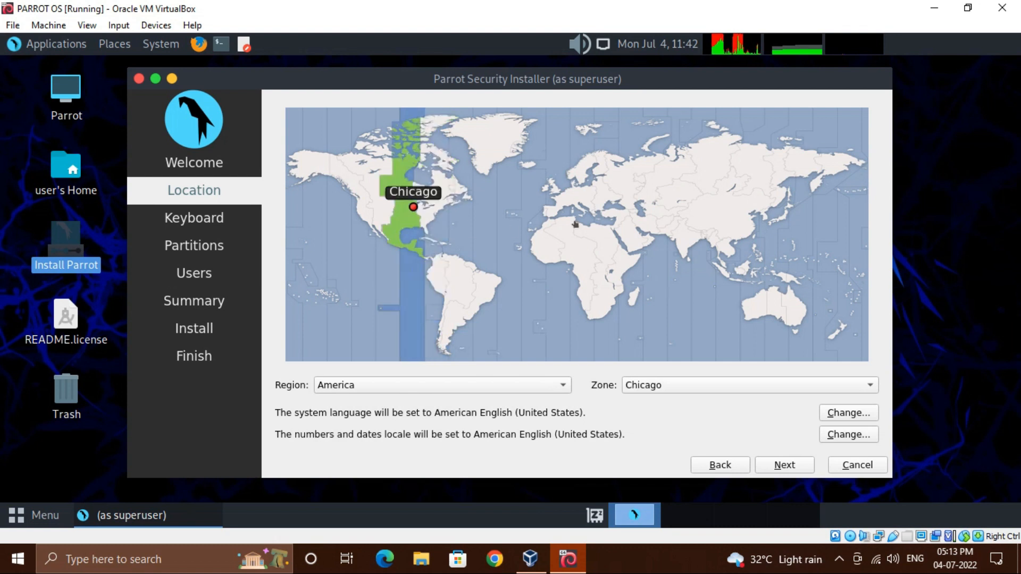
{"action": "left_click", "coordinate": [575, 224]}
{"action": "left_click", "coordinate": [679, 237]}
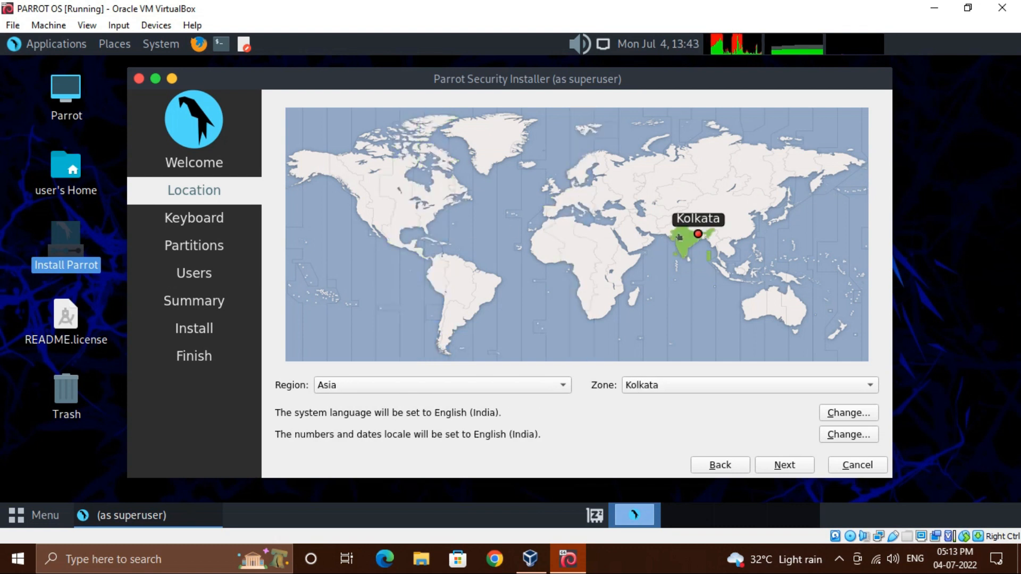
{"action": "left_click", "coordinate": [792, 466]}
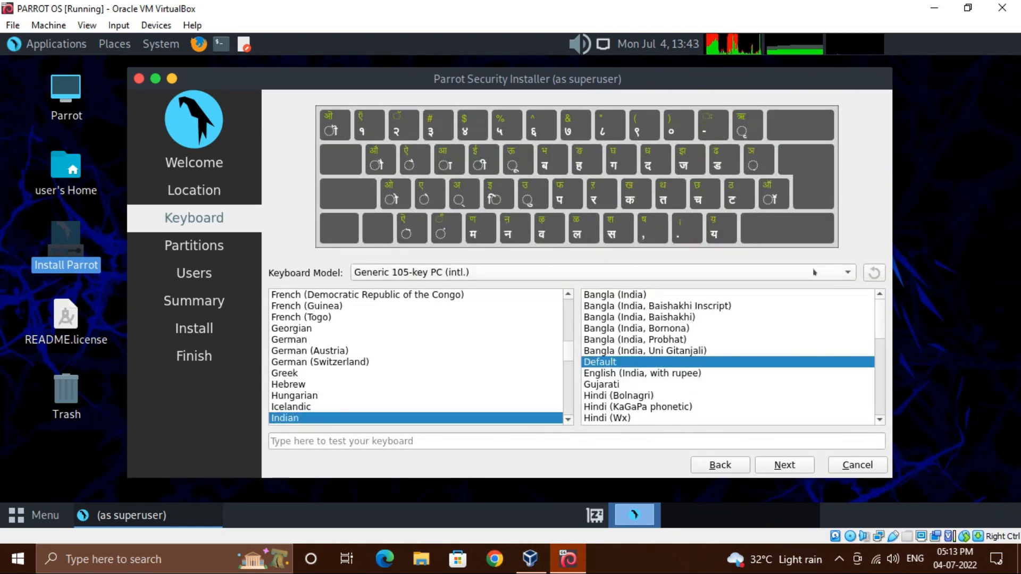
- Keep the default Indian keyboard layout, choose Erase disk with No Swap for the VBOX HARDDISK, and continue to the Users page
{"action": "left_click", "coordinate": [798, 460]}
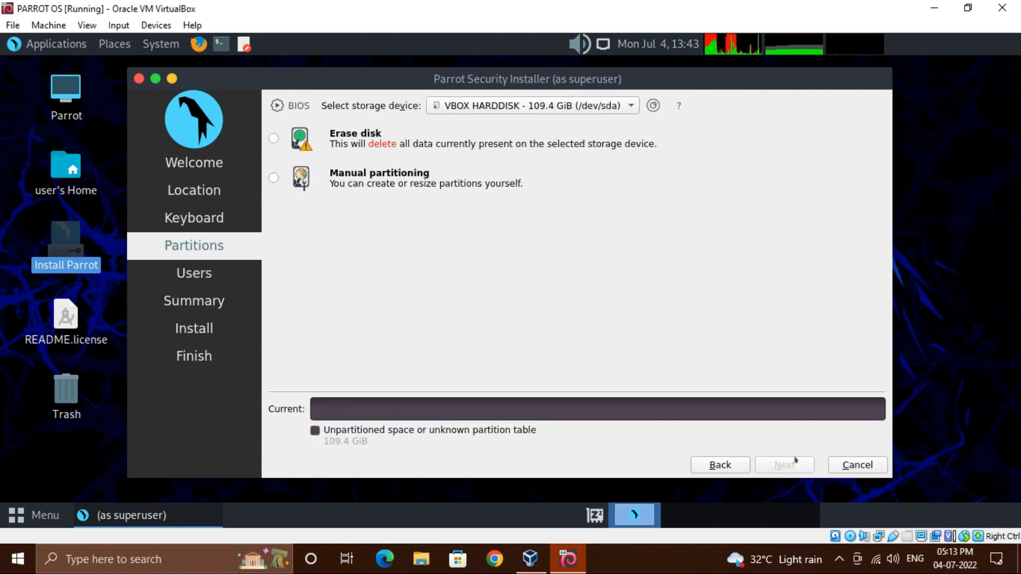
{"action": "left_click", "coordinate": [274, 140]}
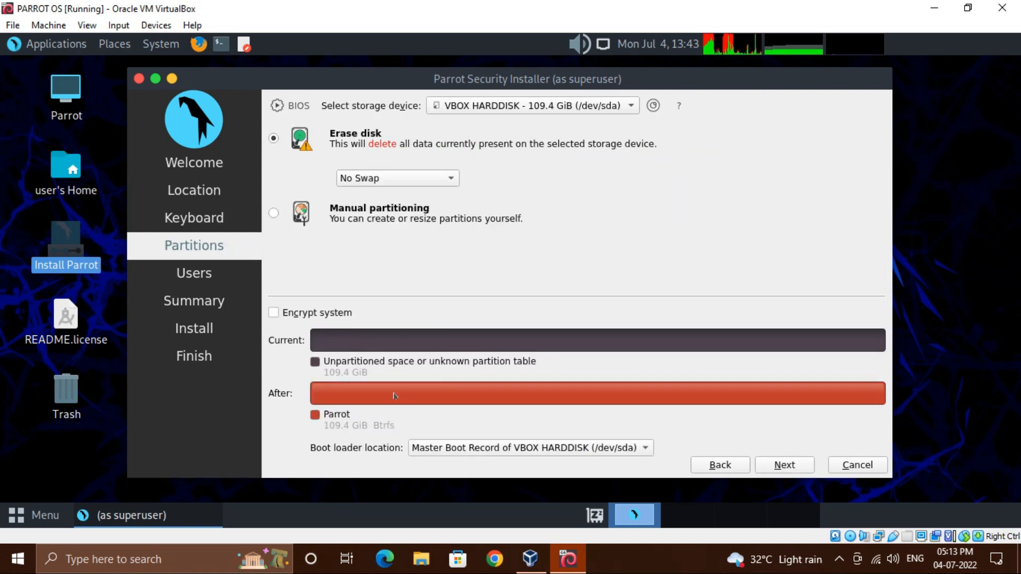
{"action": "left_click", "coordinate": [792, 465]}
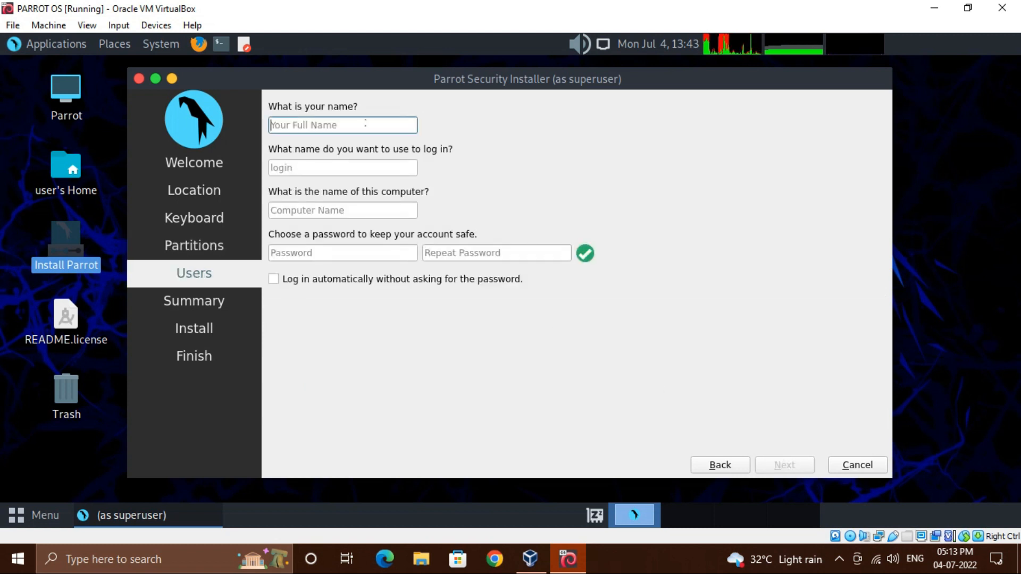
{"action": "type", "text": "िदीहला"}
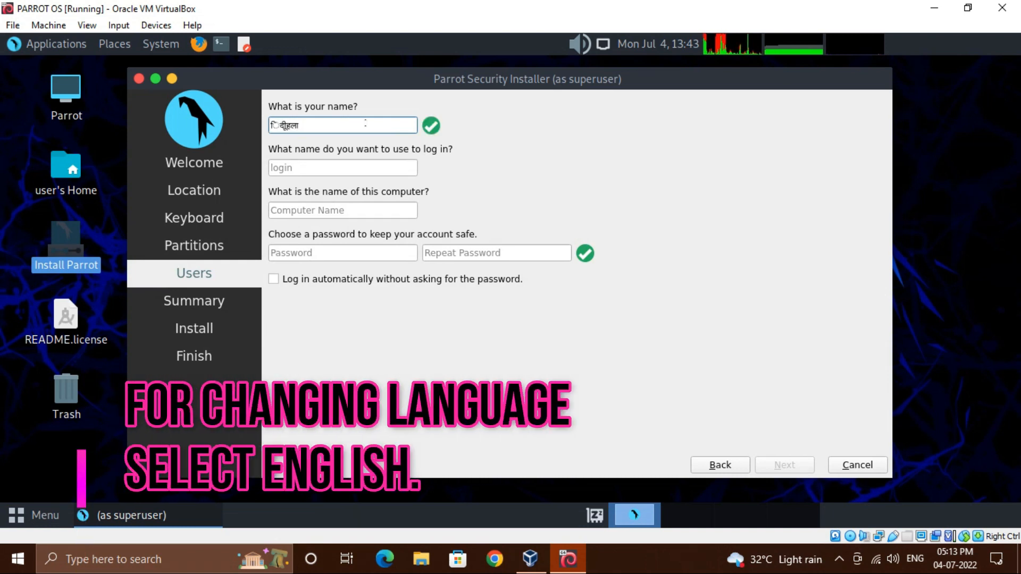
{"action": "key", "text": "BackSpace"}
{"action": "key", "text": "BackSpace"}
{"action": "key", "text": "BackSpace"}
{"action": "key", "text": "BackSpace"}
{"action": "key", "text": "BackSpace"}
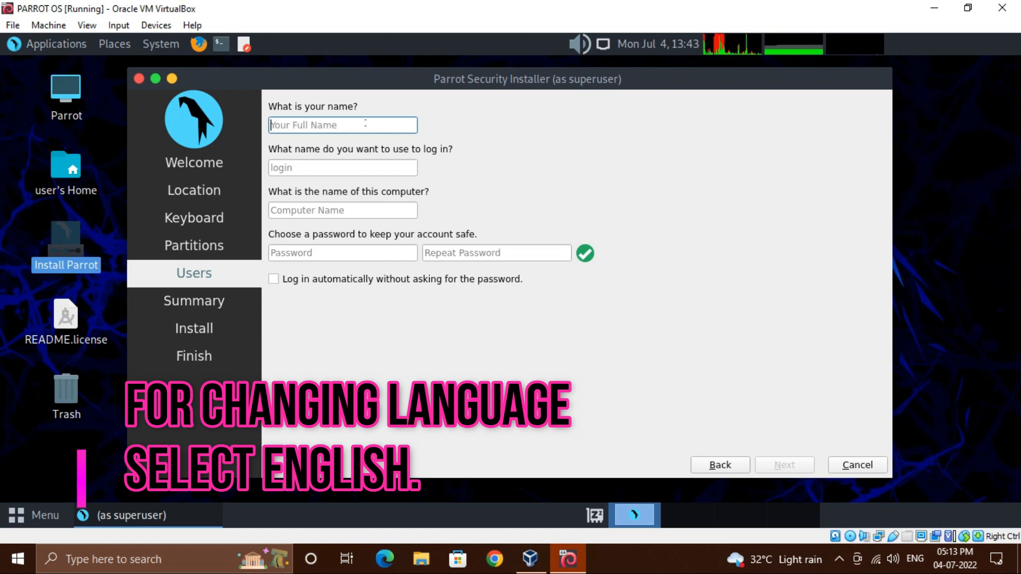
{"action": "type", "text": "इ"}
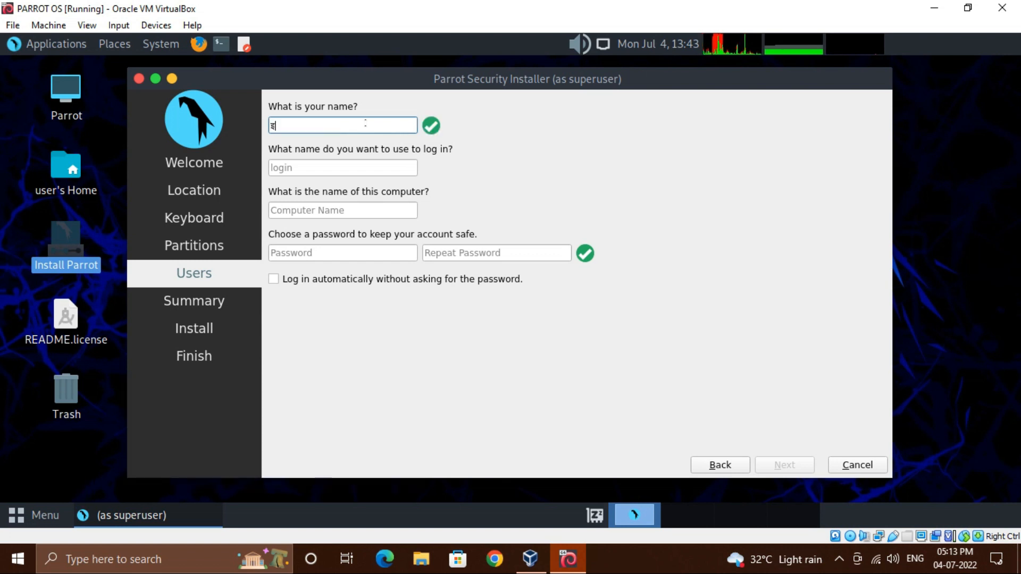
{"action": "key", "text": "BackSpace"}
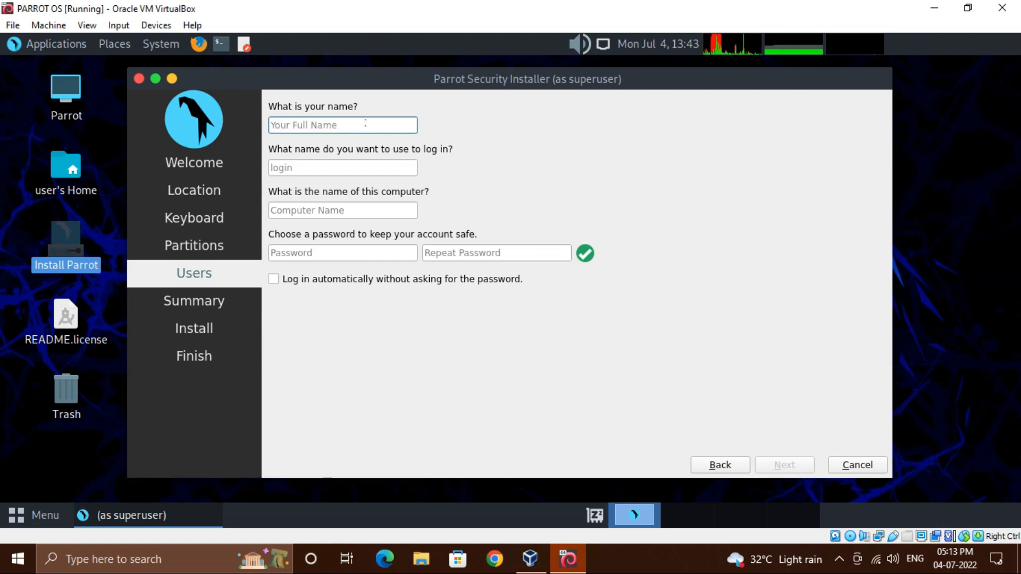
- Go back and change the Indian keyboard variant to English (India, with rupee), then return to the Users page
{"action": "left_click", "coordinate": [708, 464]}
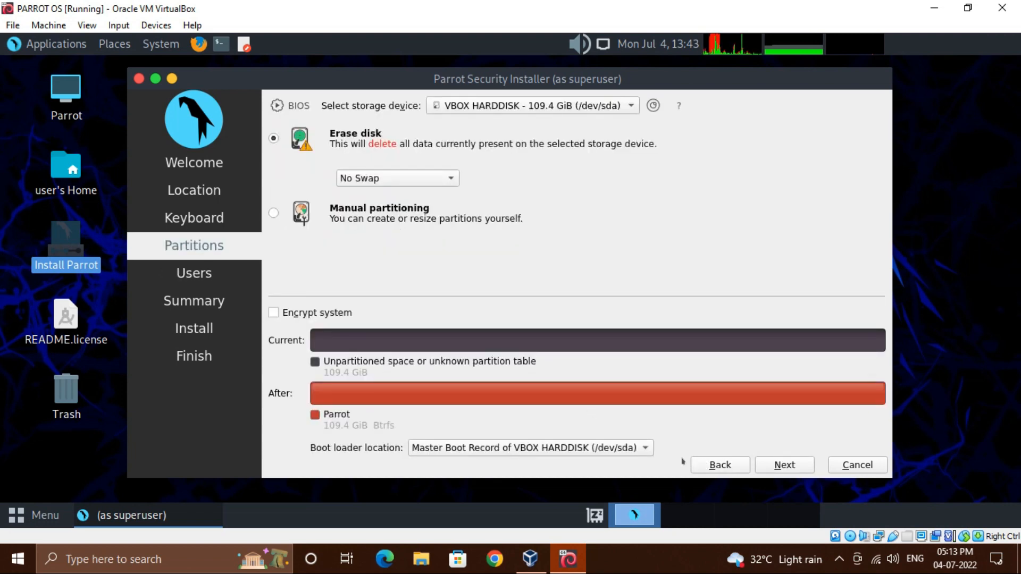
{"action": "left_click", "coordinate": [713, 465]}
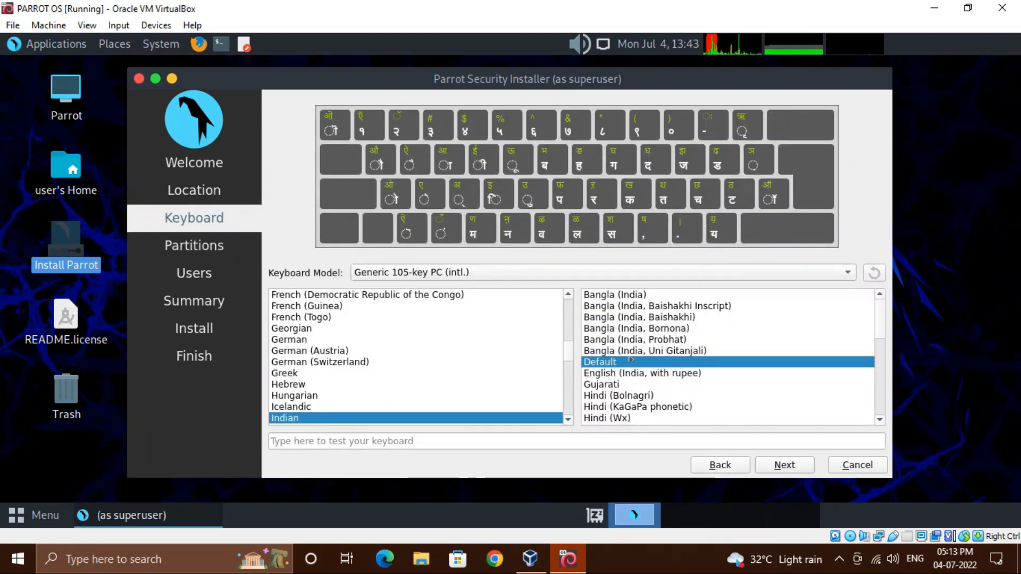
{"action": "left_click", "coordinate": [622, 373]}
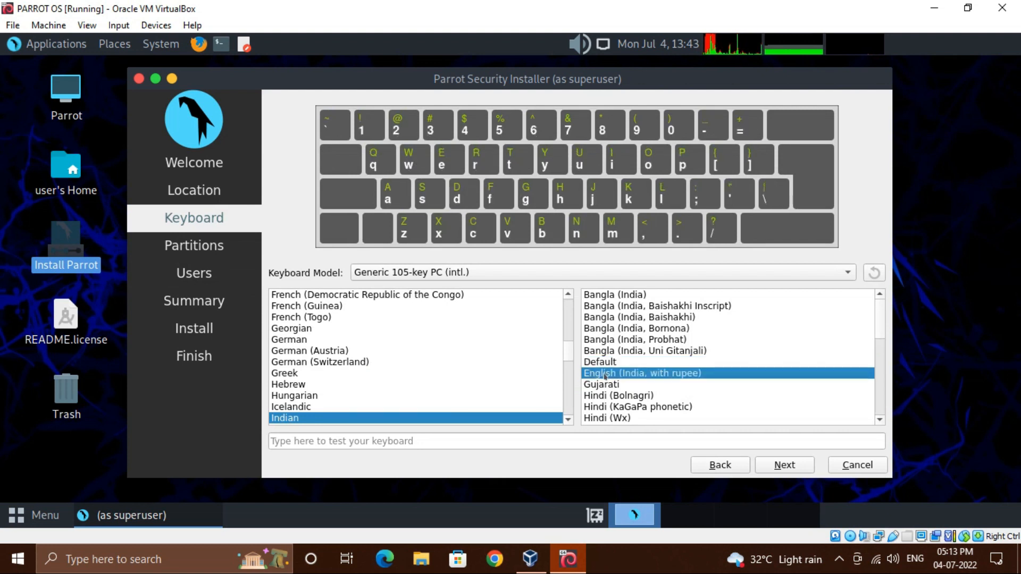
{"action": "left_click", "coordinate": [784, 465]}
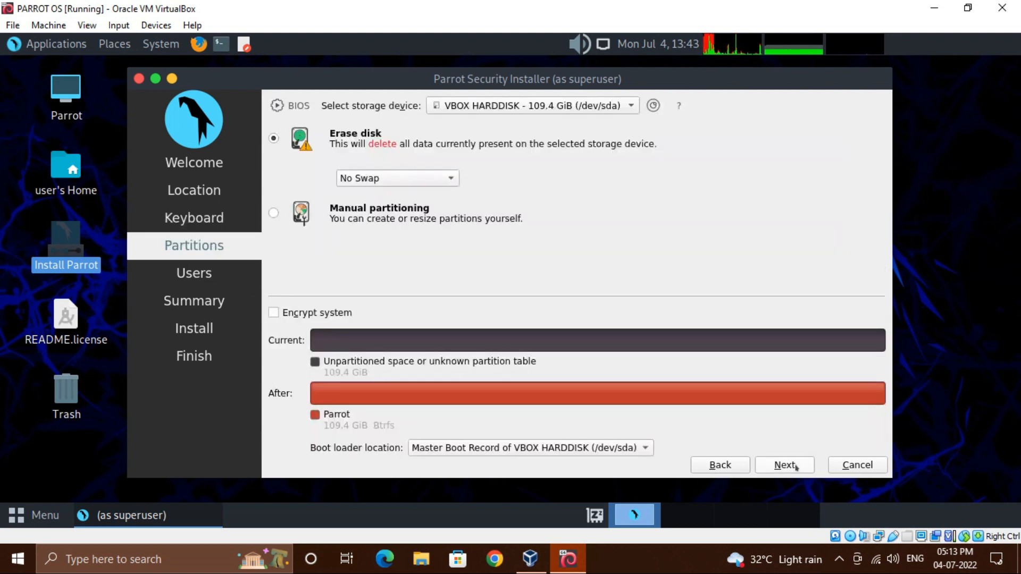
{"action": "left_click", "coordinate": [782, 465]}
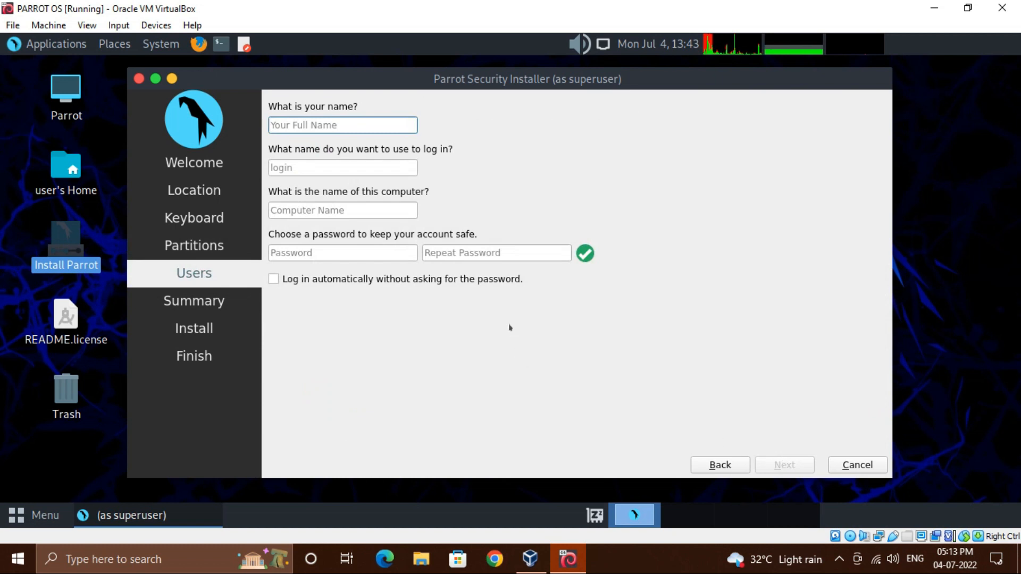
- Enter the user's name, letting the login and computer names fill in, and enter the account password in both password fields
{"action": "type", "text": "F"}
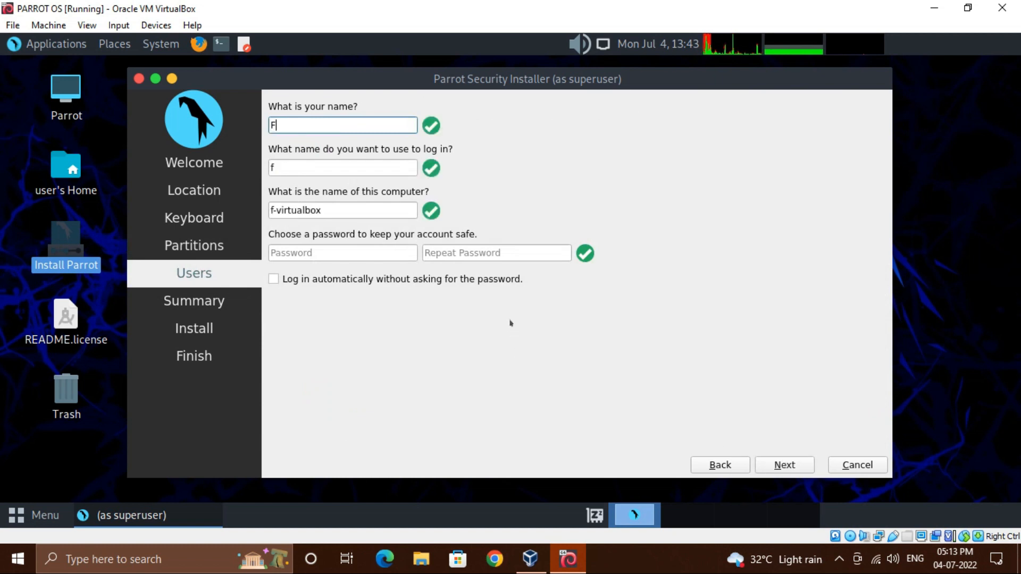
{"action": "type", "text": "ortune"}
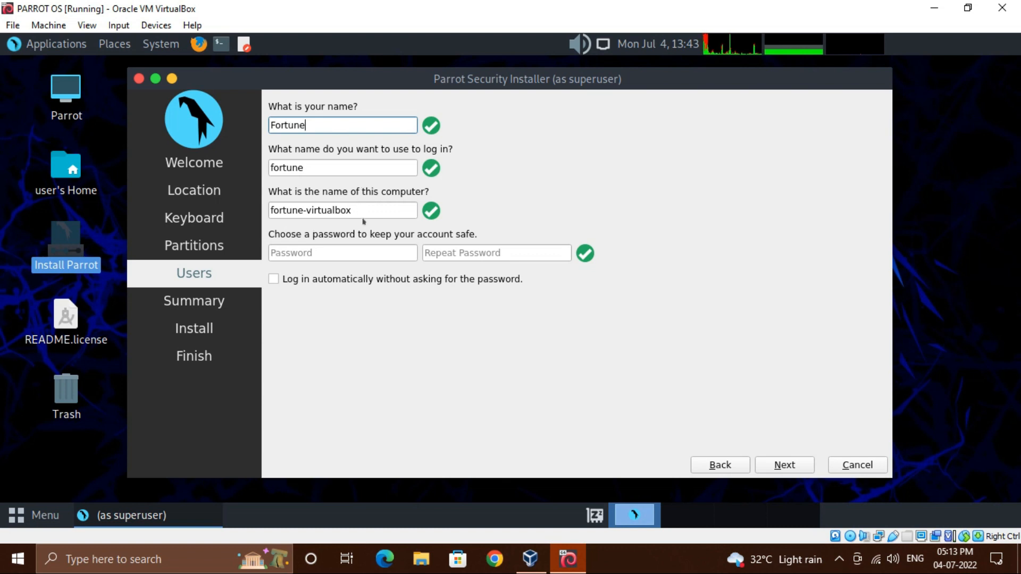
{"action": "left_click", "coordinate": [367, 253]}
{"action": "type", "text": "●●"}
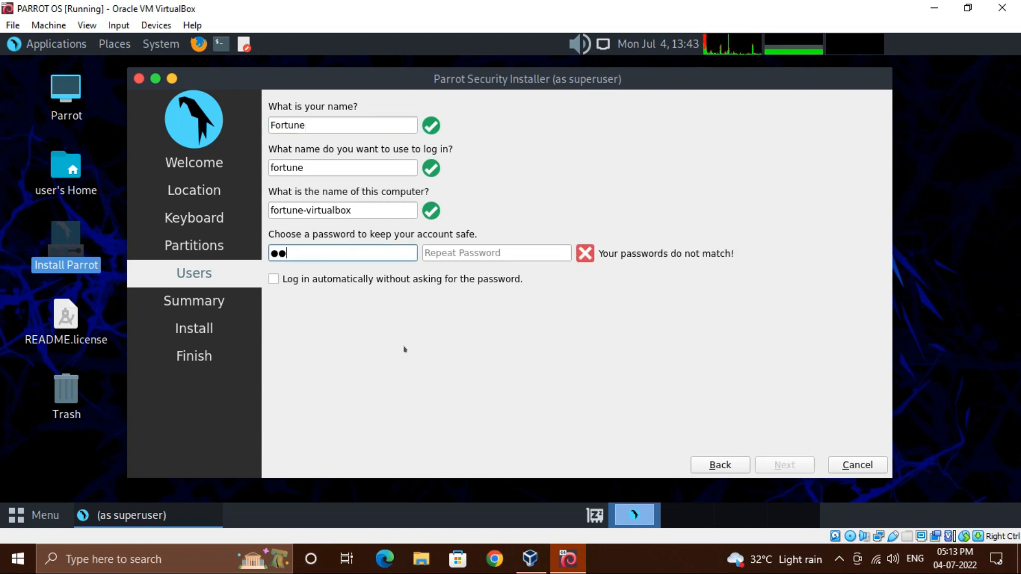
{"action": "type", "text": "●●"}
{"action": "left_click", "coordinate": [483, 251]}
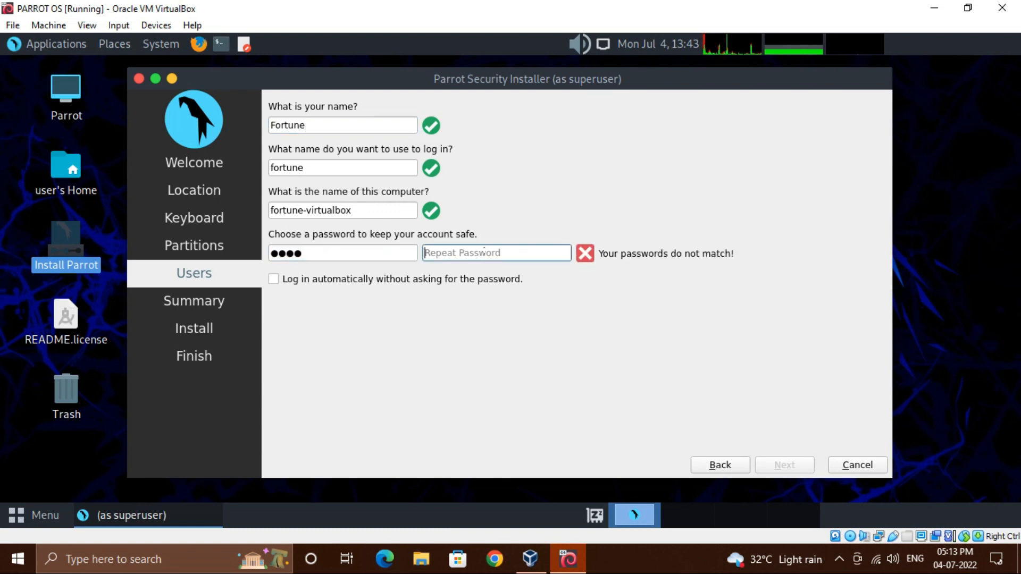
{"action": "type", "text": "●●●●"}
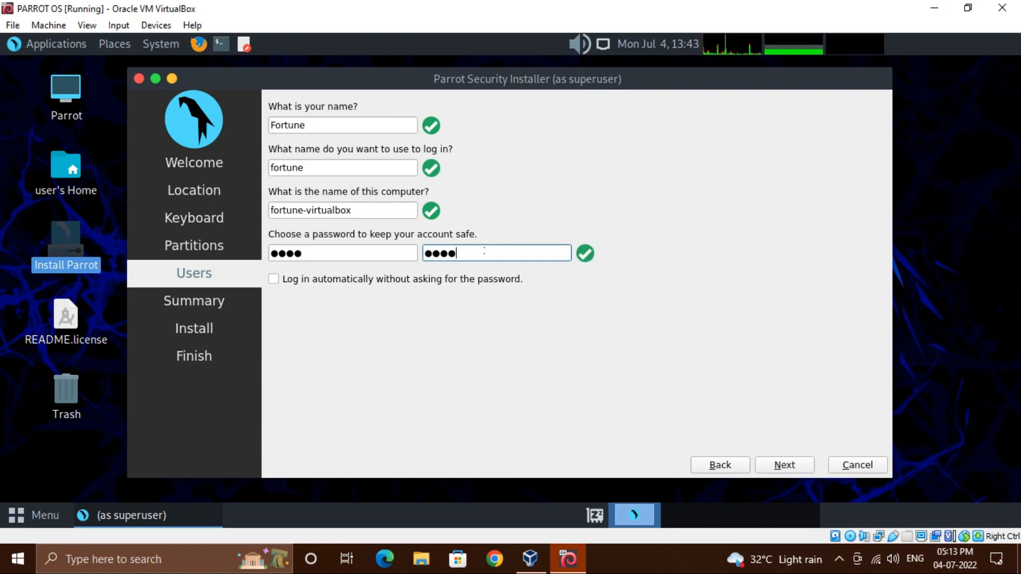
- Enable automatic login without asking for the password and start the installation from the Summary page, confirming the disk changes
{"action": "left_click", "coordinate": [273, 279]}
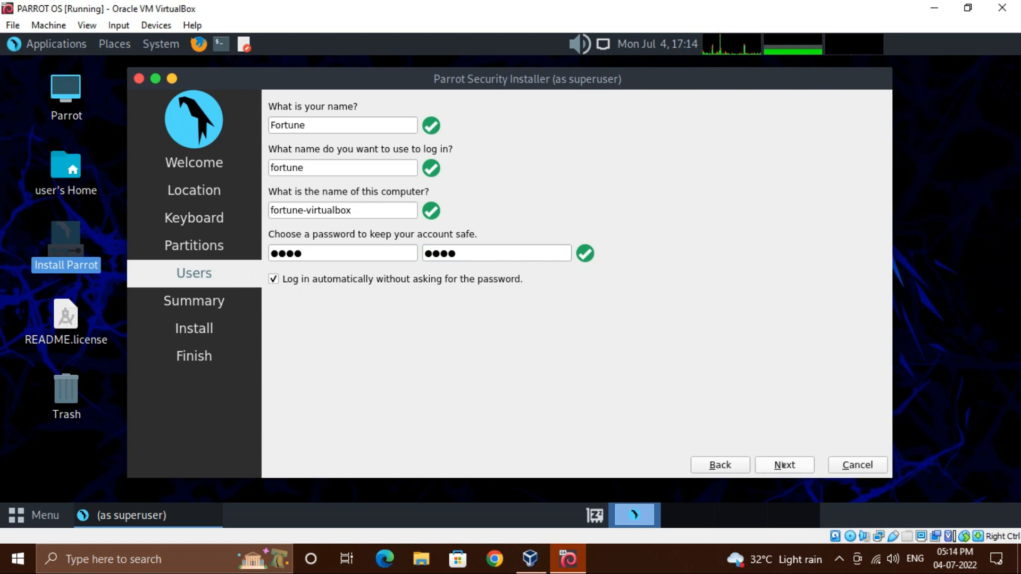
{"action": "left_click", "coordinate": [783, 465]}
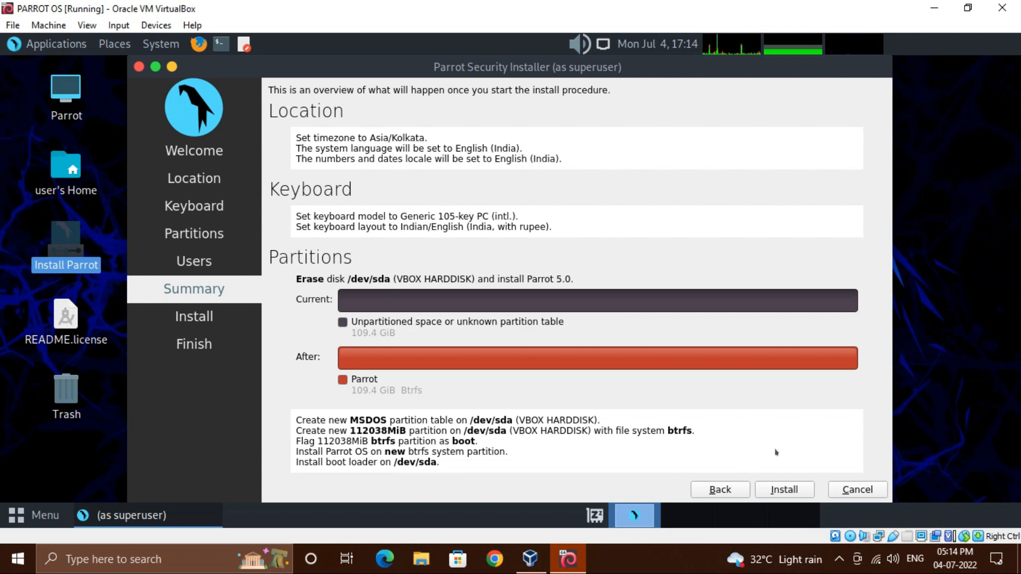
{"action": "left_click", "coordinate": [796, 491]}
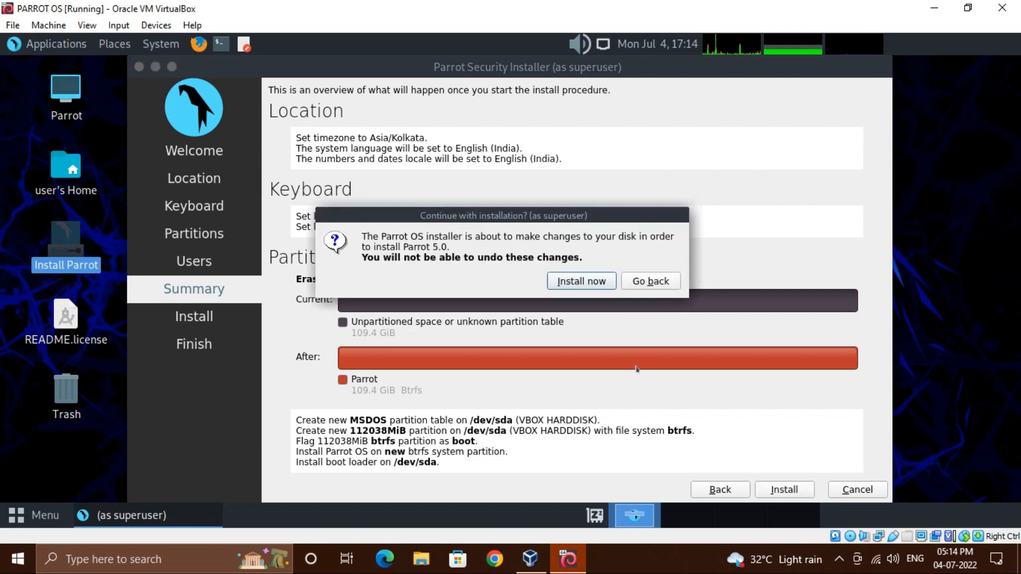
{"action": "left_click", "coordinate": [571, 282]}
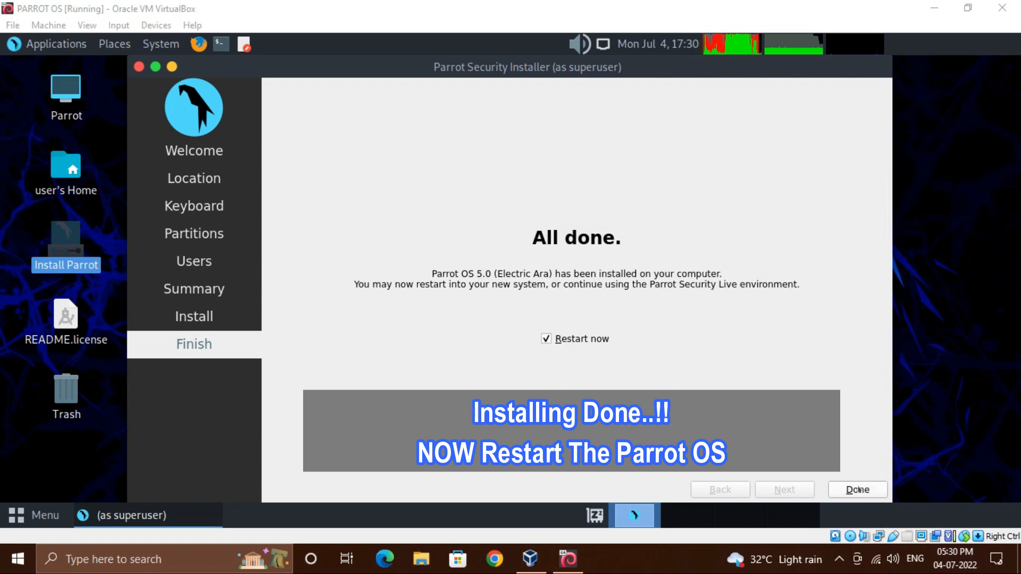
- Finish the installer with Restart now enabled and boot the restarted machine with Try / Install
{"action": "left_click", "coordinate": [857, 490]}
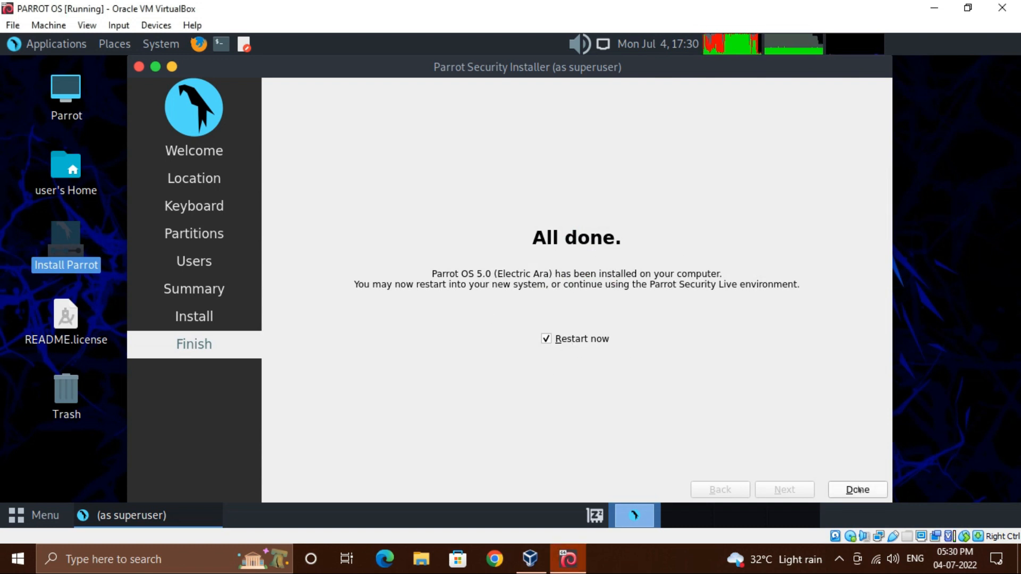
{"action": "left_click", "coordinate": [857, 490]}
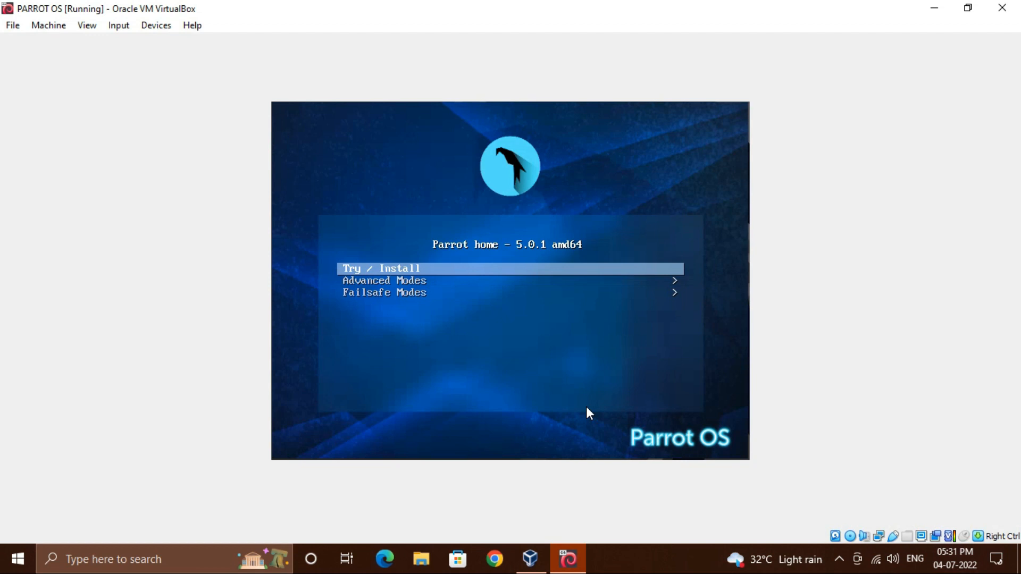
{"action": "key", "text": "Return"}
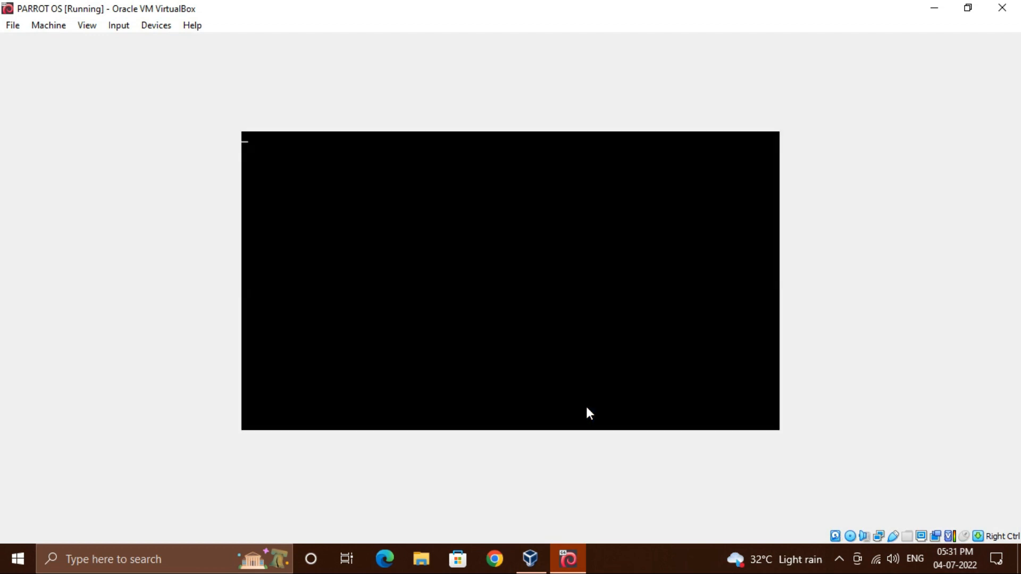